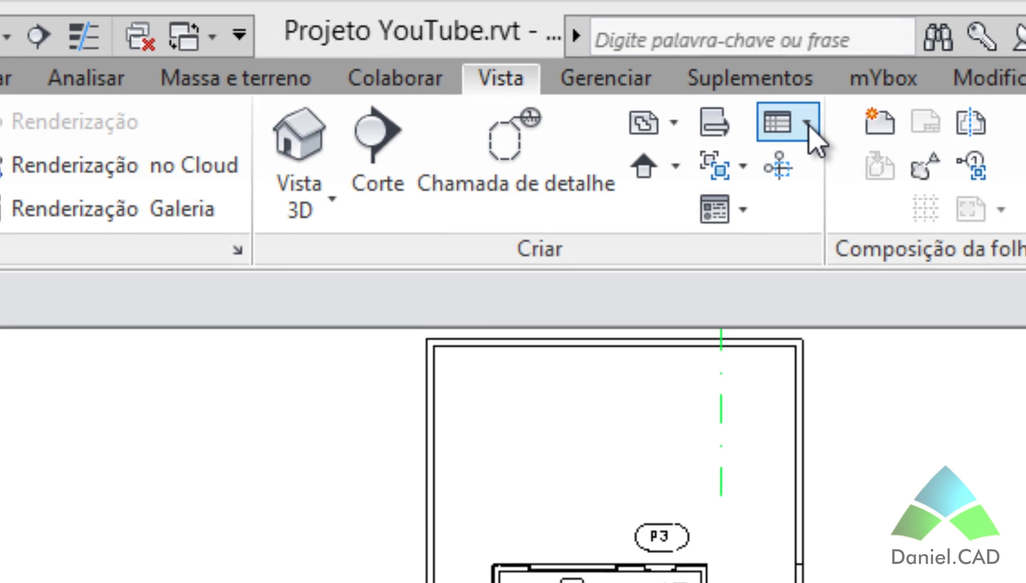
pyautogui.click(817, 129)
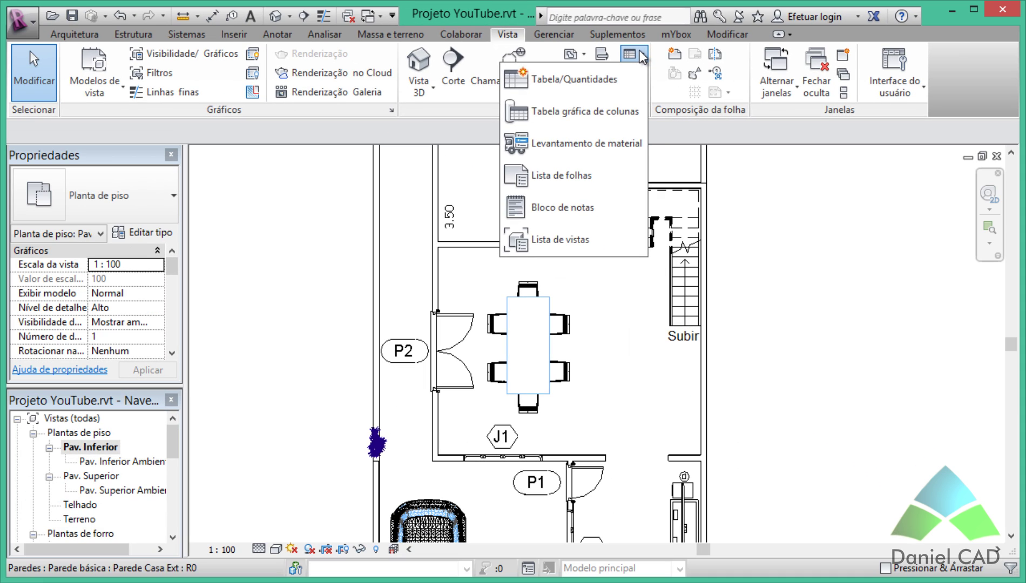
pyautogui.click(772, 110)
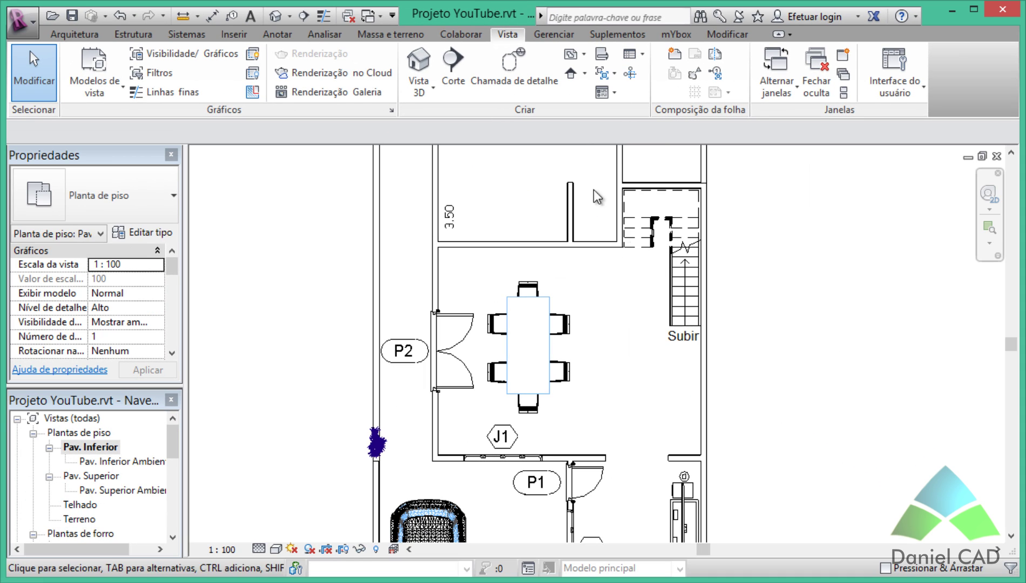
# Examine the layer structure of the Parede Casa Int wall type using the horizontal interior wall above the dining table
pyautogui.click(497, 247)
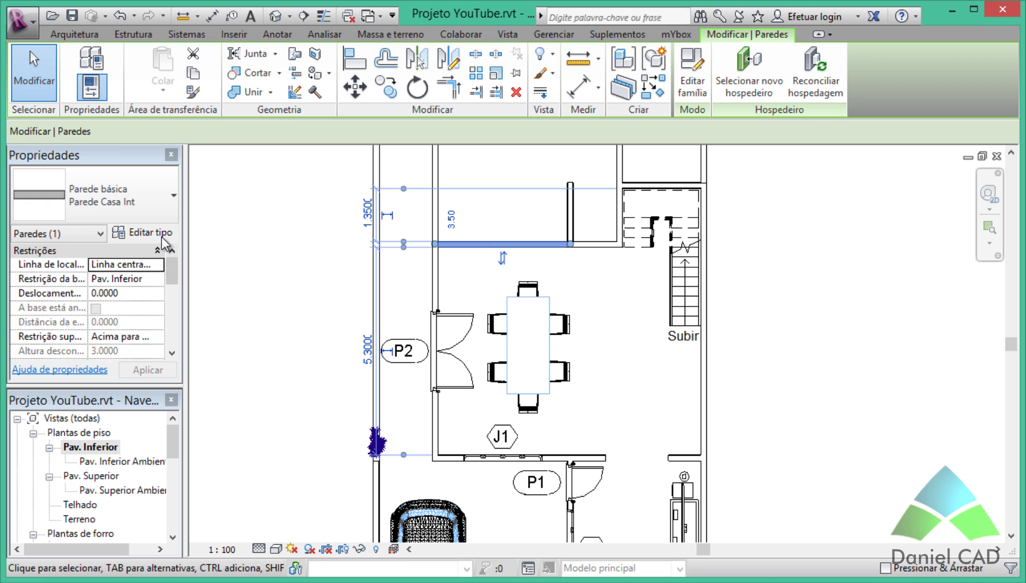
pyautogui.click(162, 235)
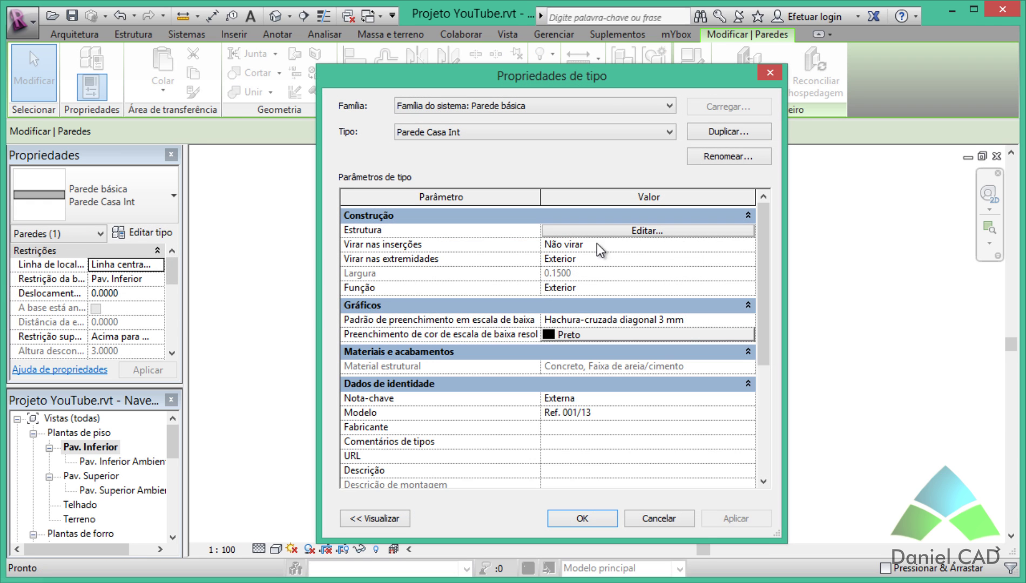
pyautogui.click(601, 232)
pyautogui.click(402, 519)
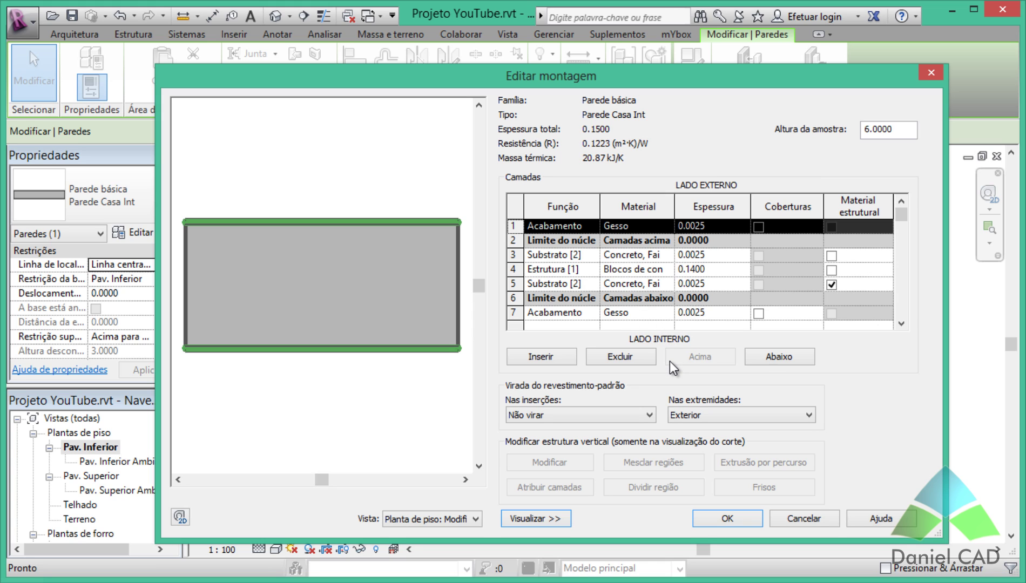
pyautogui.click(796, 515)
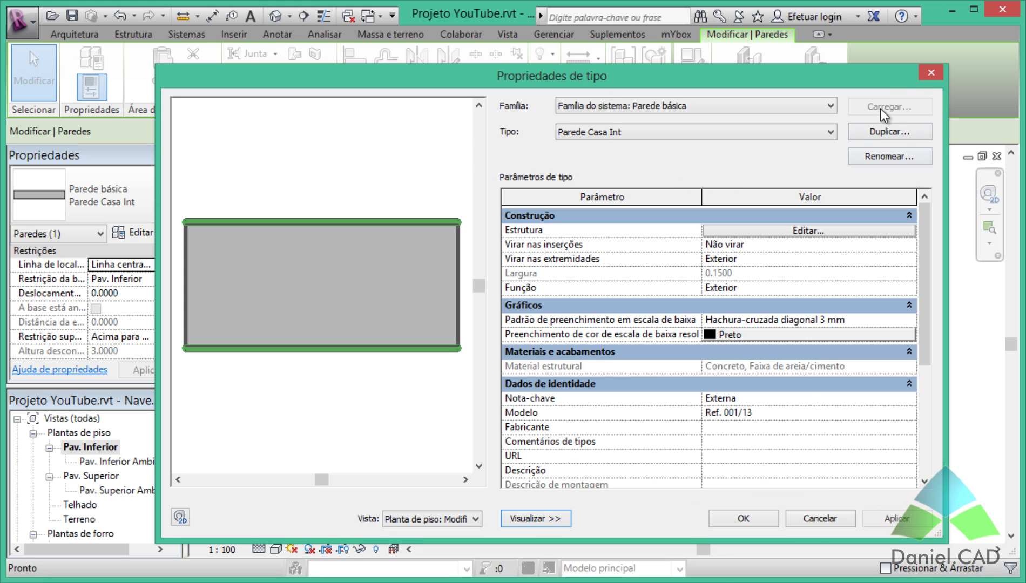
pyautogui.click(934, 73)
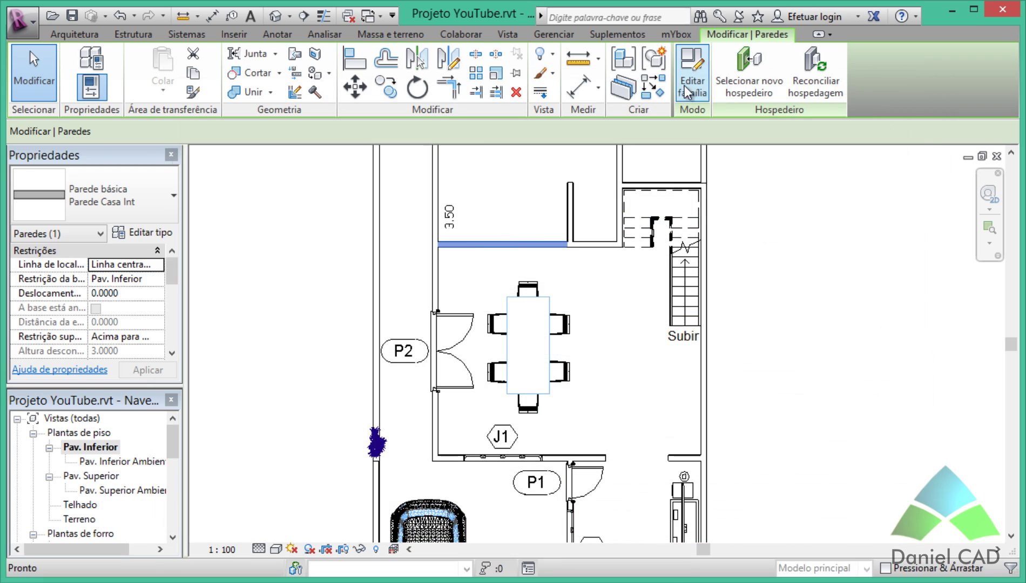
# Start a new Tabela/Quantidades schedule
pyautogui.click(508, 34)
pyautogui.click(637, 54)
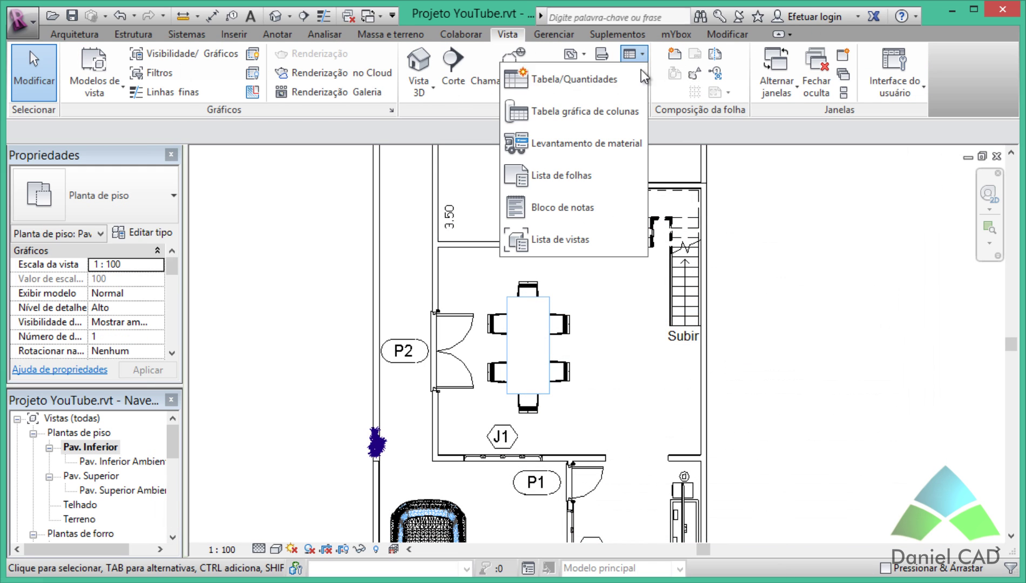
pyautogui.click(581, 84)
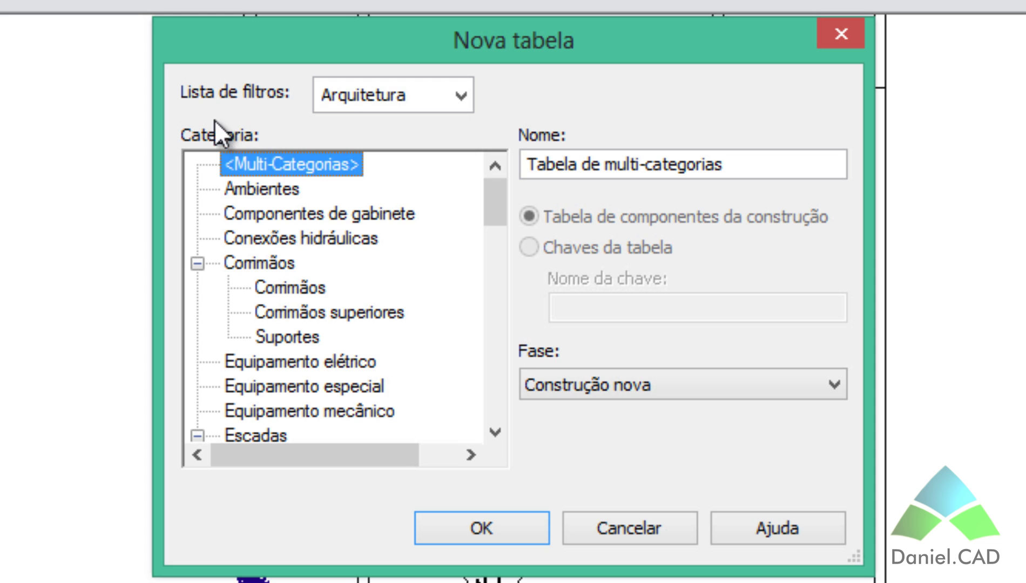
# Turn the Estrutura, Mecânica, Elétrica and Tubulação category filters on and off again, leaving only Arquitetura enabled
pyautogui.click(369, 103)
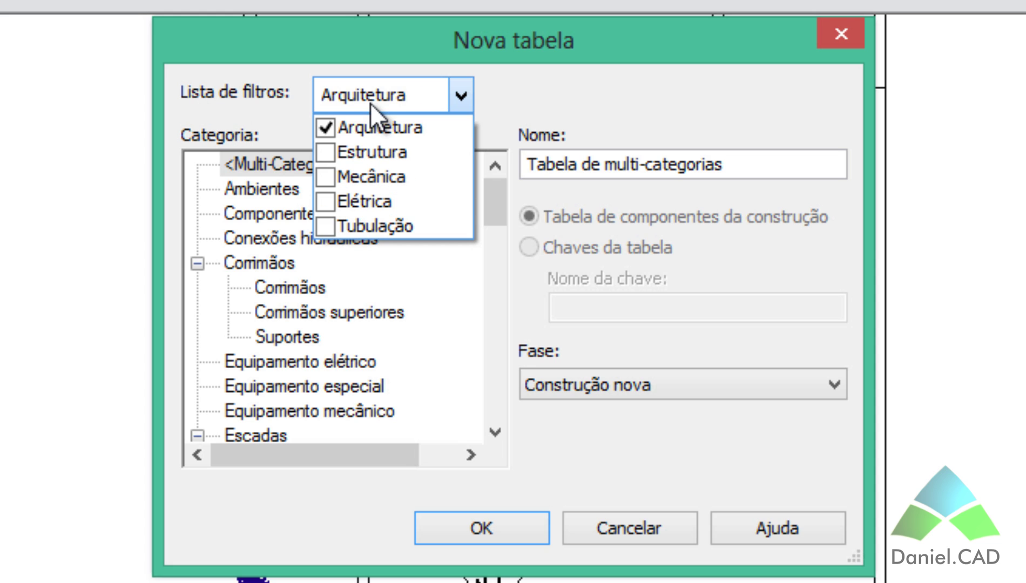
pyautogui.click(331, 151)
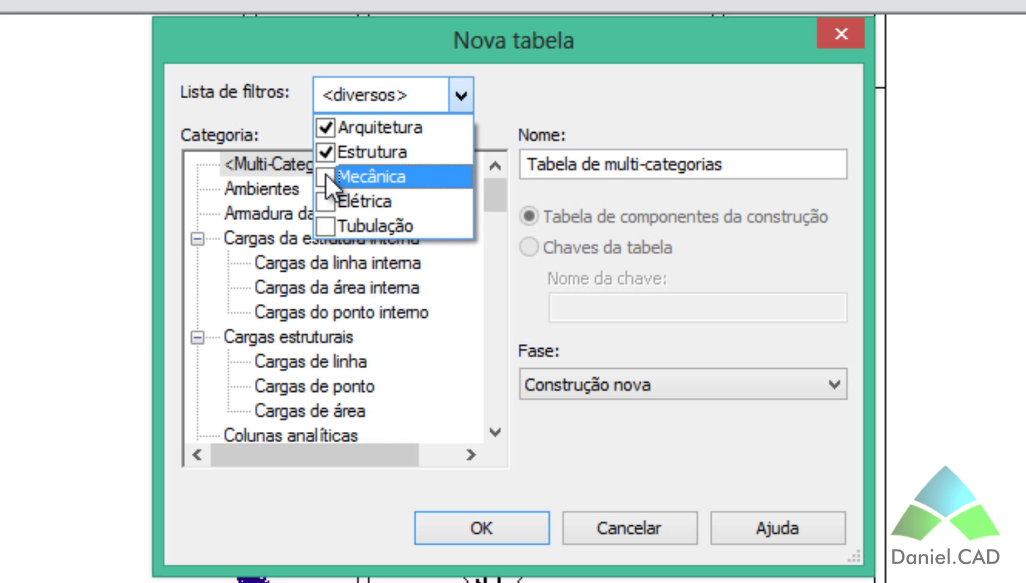
pyautogui.click(325, 175)
pyautogui.click(326, 197)
pyautogui.click(326, 226)
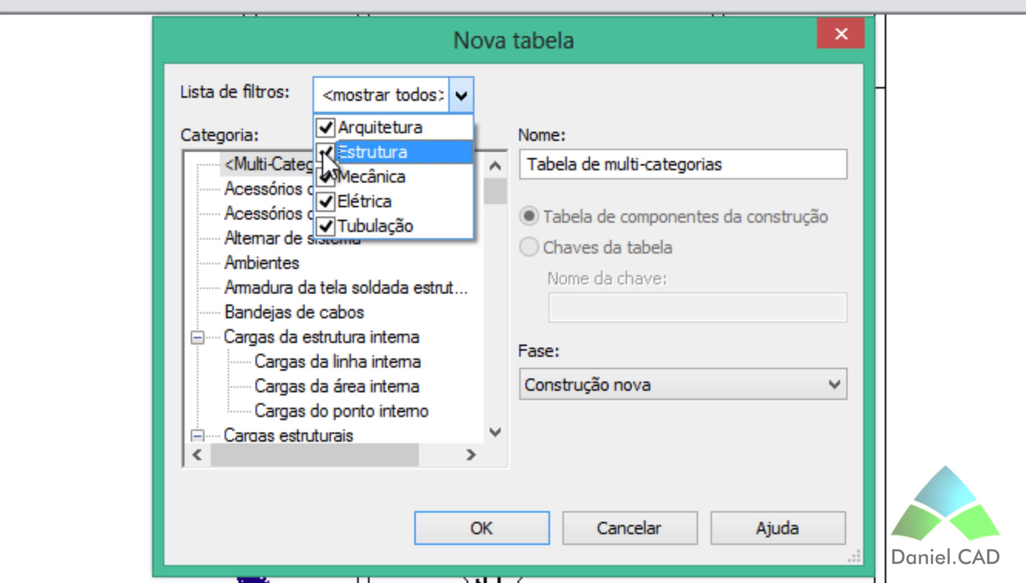
pyautogui.click(323, 152)
pyautogui.click(326, 177)
pyautogui.click(325, 201)
pyautogui.click(326, 226)
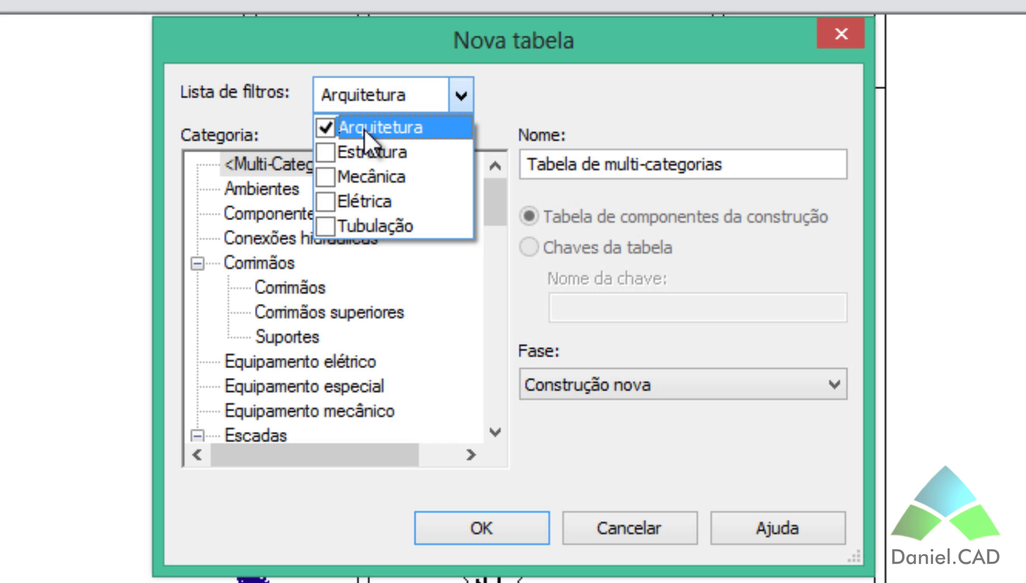
pyautogui.click(460, 94)
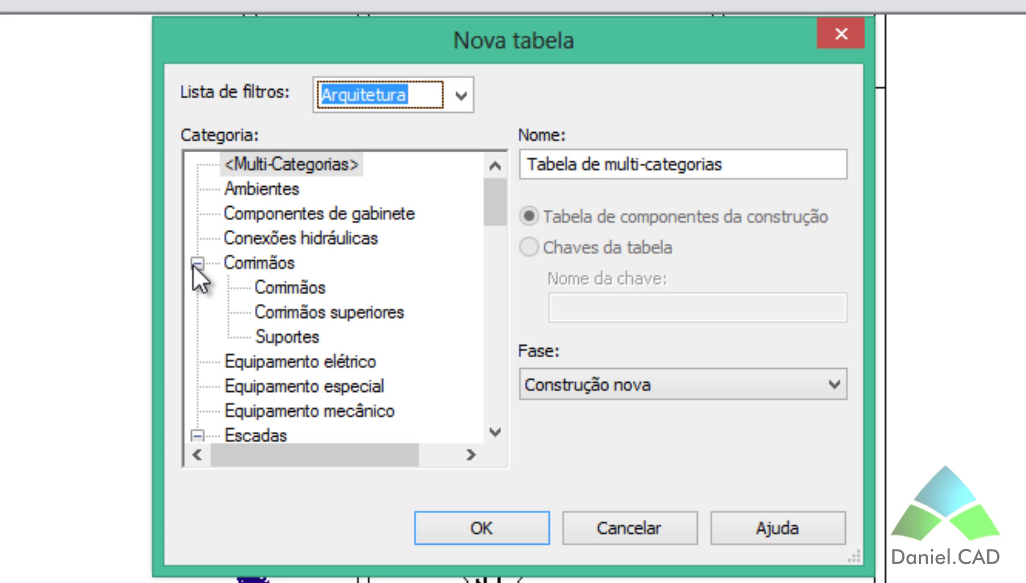
# Create a building component schedule for the Paredes category, keeping the name Tabela de parede and the phase Construção nova
pyautogui.press('Tab')
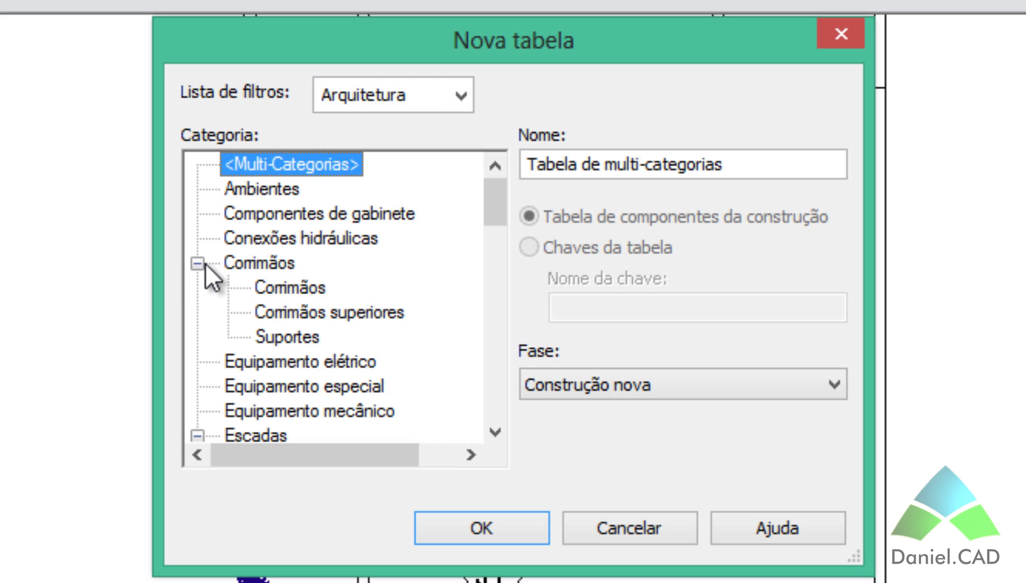
pyautogui.click(198, 263)
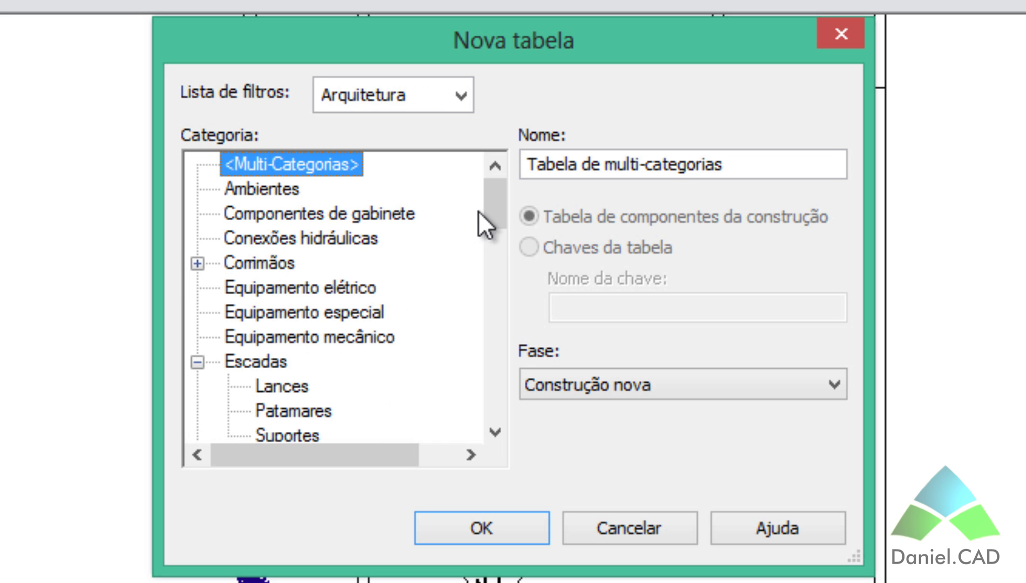
pyautogui.moveTo(494, 214); pyautogui.dragTo(487, 286)
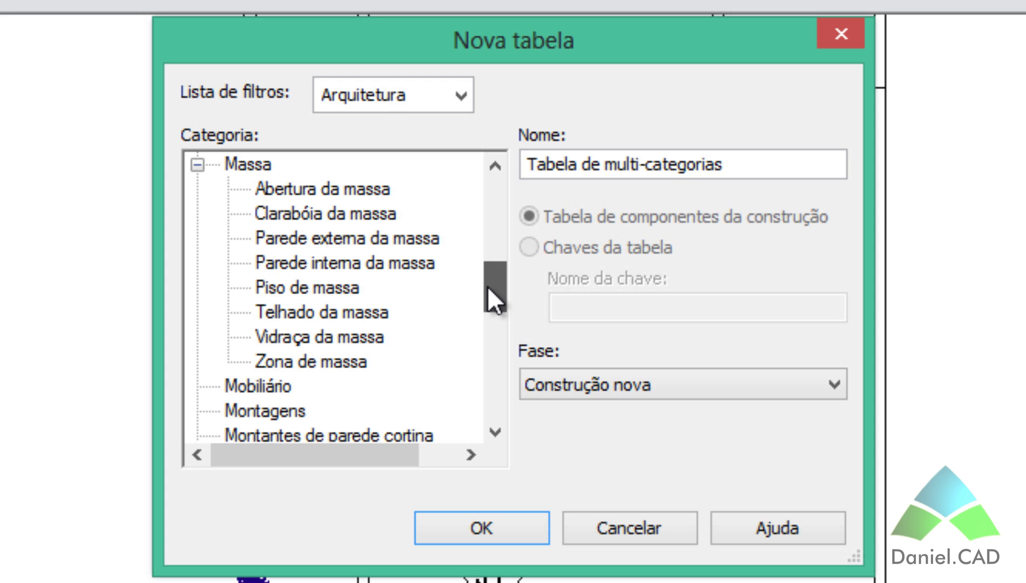
pyautogui.moveTo(490, 287); pyautogui.dragTo(494, 330)
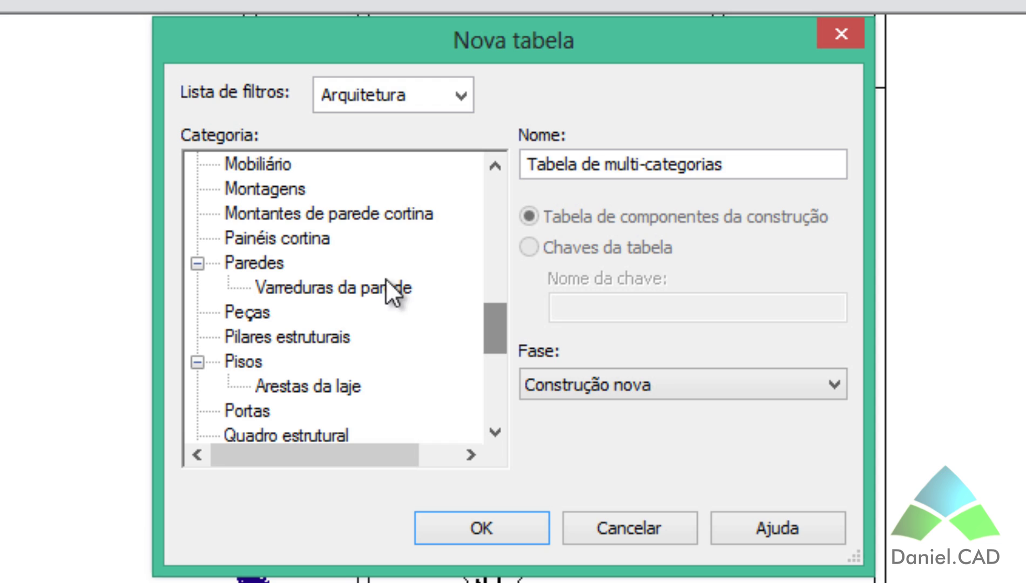
pyautogui.click(268, 262)
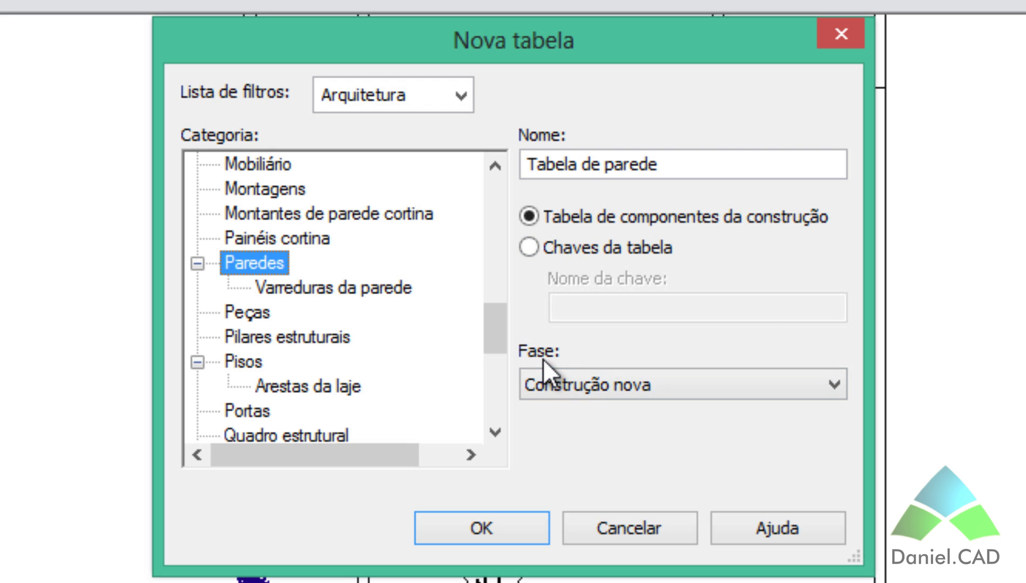
pyautogui.click(573, 387)
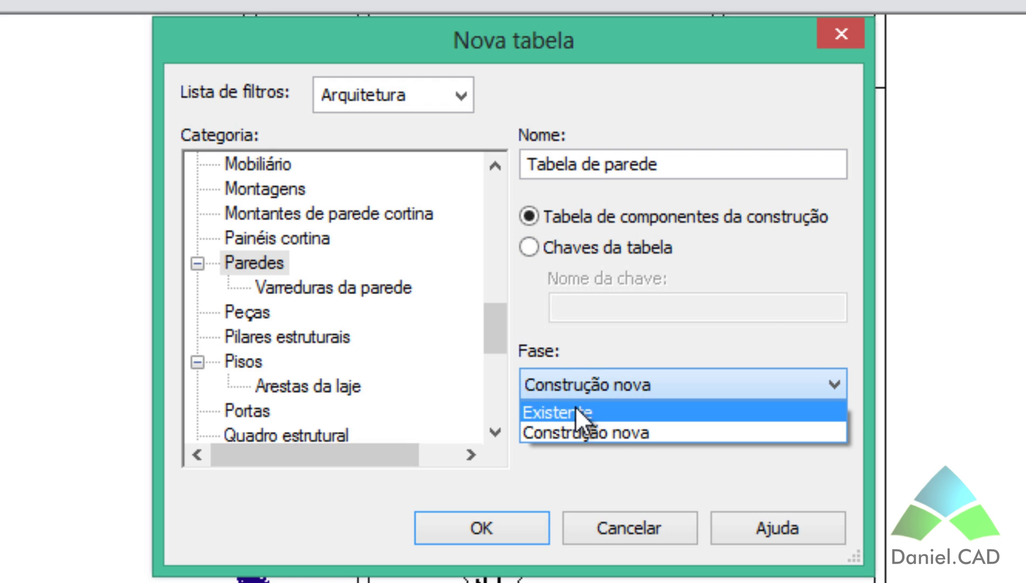
pyautogui.click(586, 473)
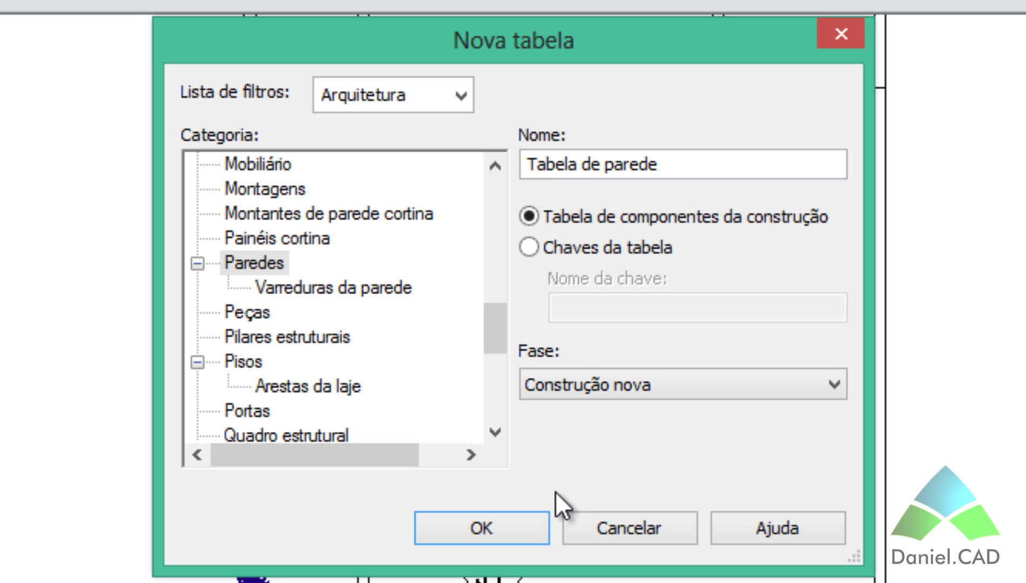
pyautogui.click(537, 534)
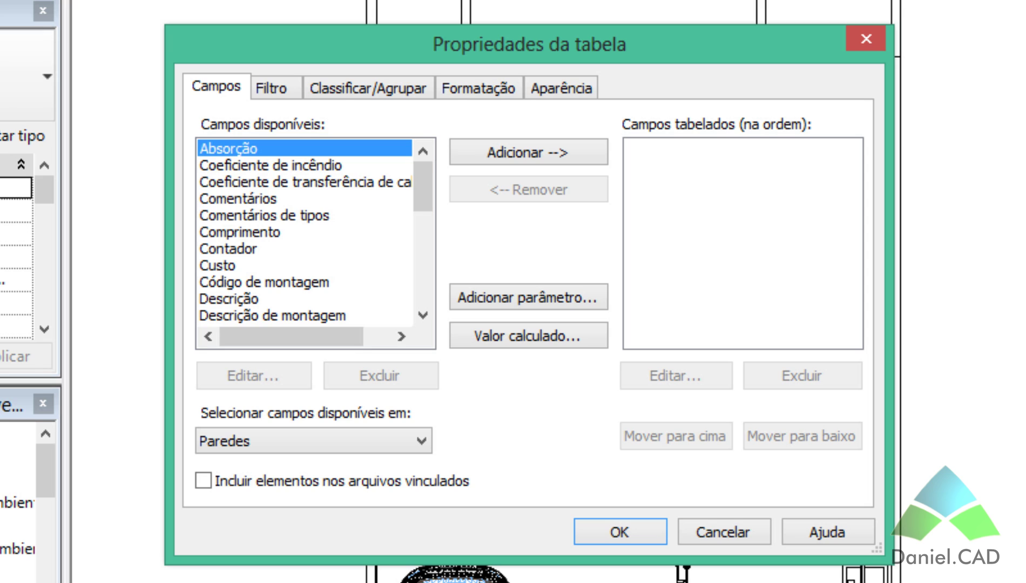
# Add the Família, Tipo and Largura fields to the wall schedule in that order
pyautogui.moveTo(425, 177); pyautogui.dragTo(427, 211)
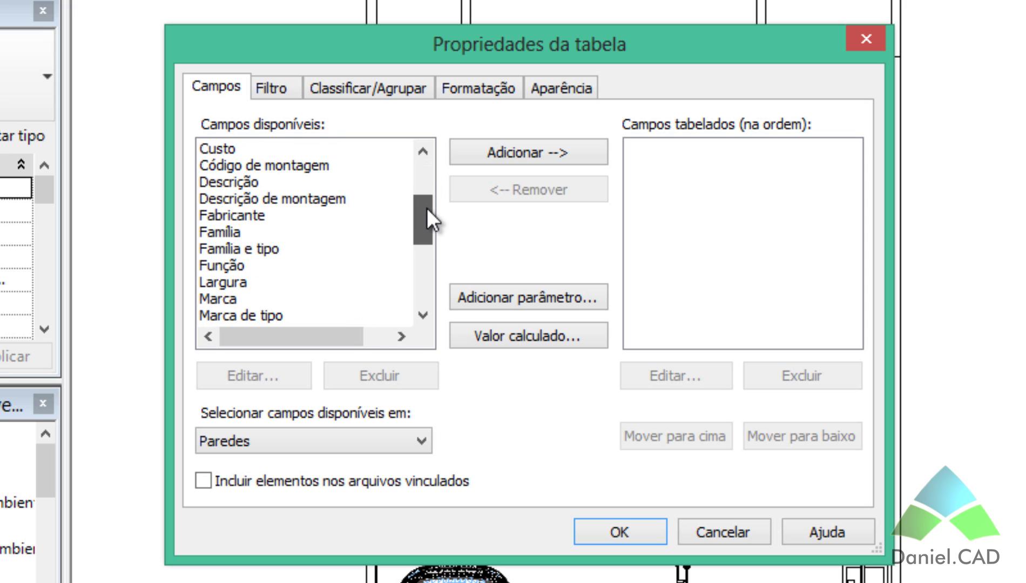
pyautogui.click(243, 233)
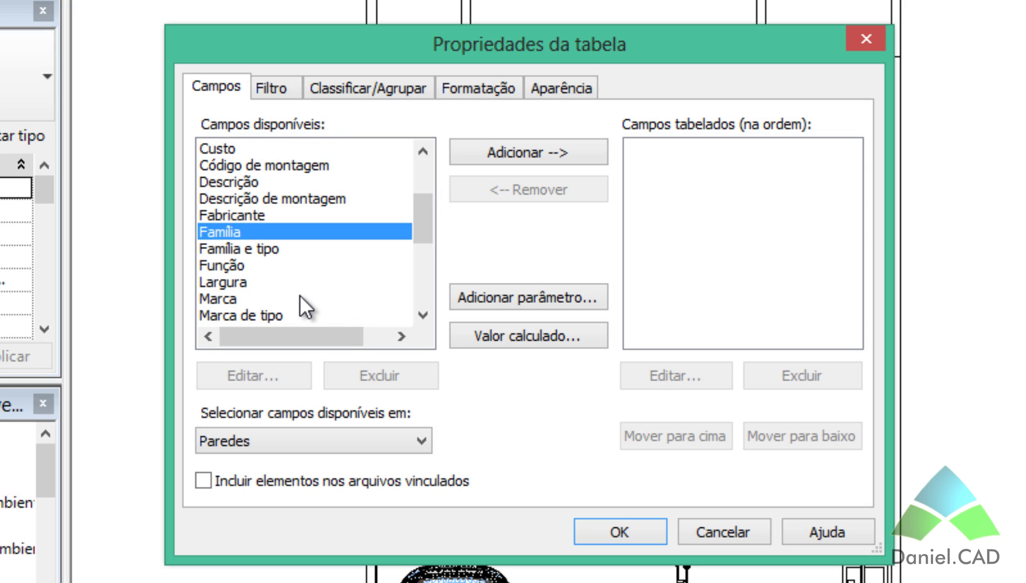
pyautogui.click(480, 154)
pyautogui.moveTo(422, 220)
pyautogui.mouseDown()
pyautogui.moveTo(423, 273)
pyautogui.moveTo(425, 217)
pyautogui.mouseUp()
pyautogui.click(242, 250)
pyautogui.click(473, 154)
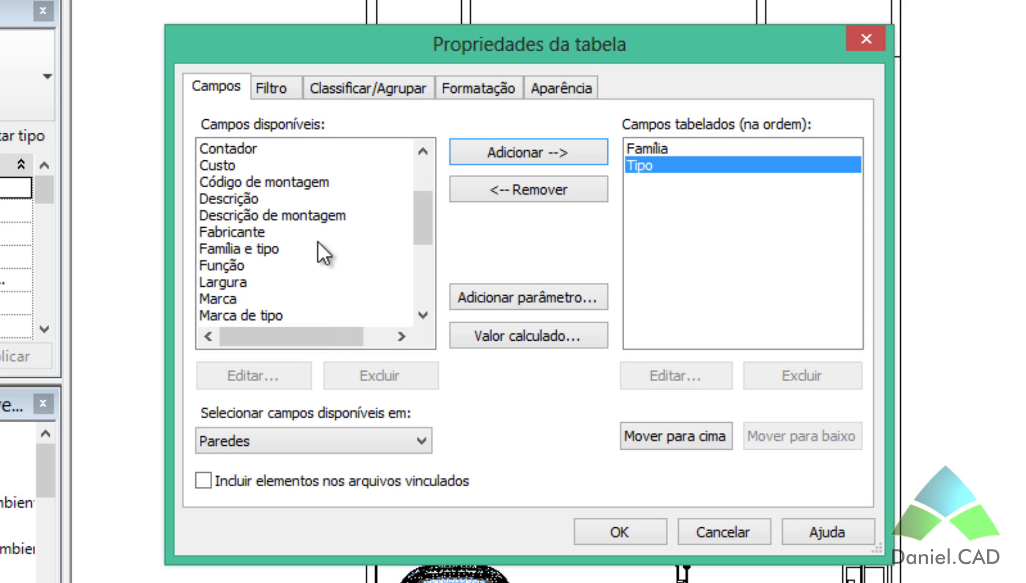
pyautogui.click(214, 281)
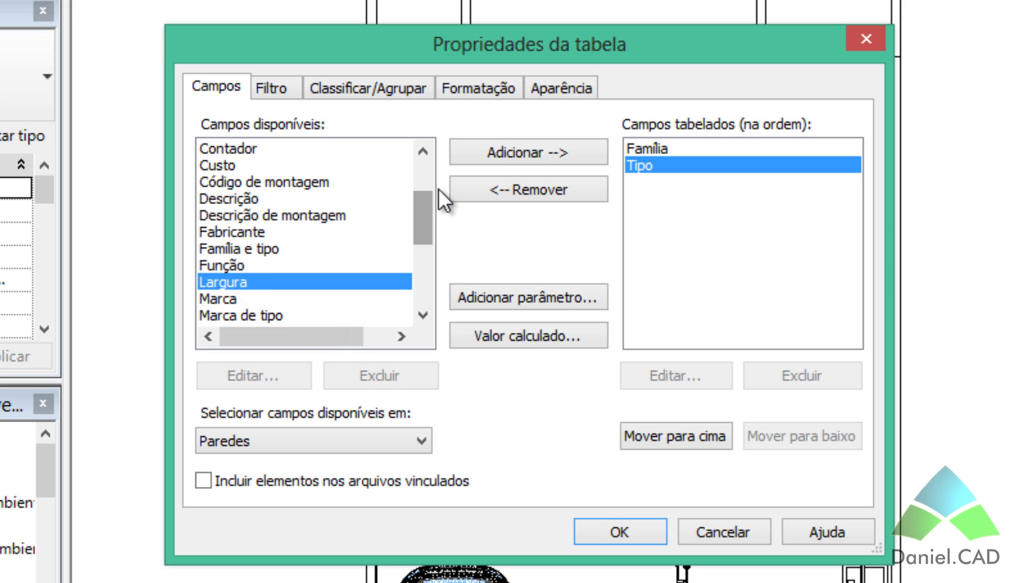
pyautogui.click(477, 153)
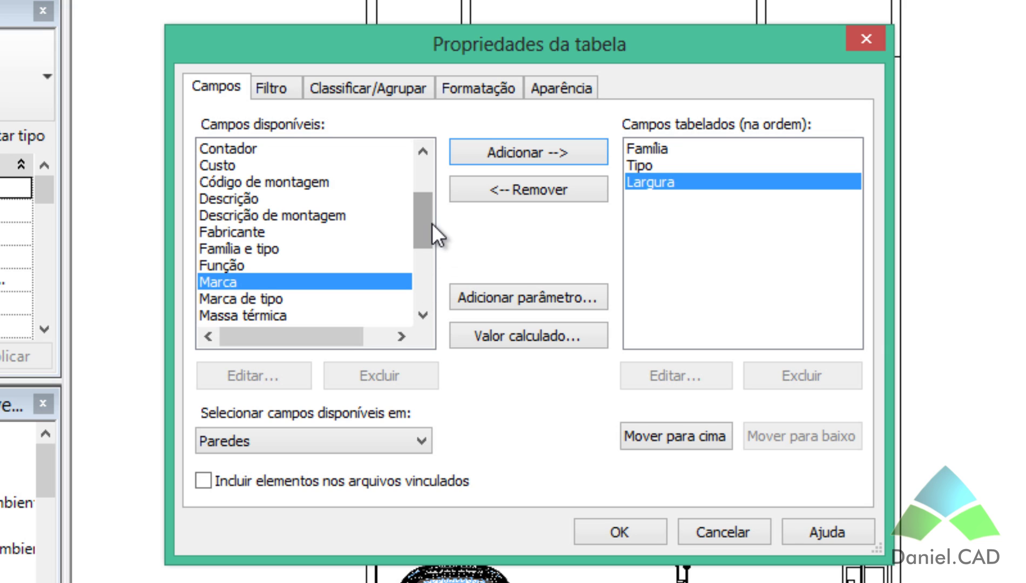
# Add the Área and Volume fields to the wall schedule after Largura
pyautogui.scroll(-1, 423, 228)
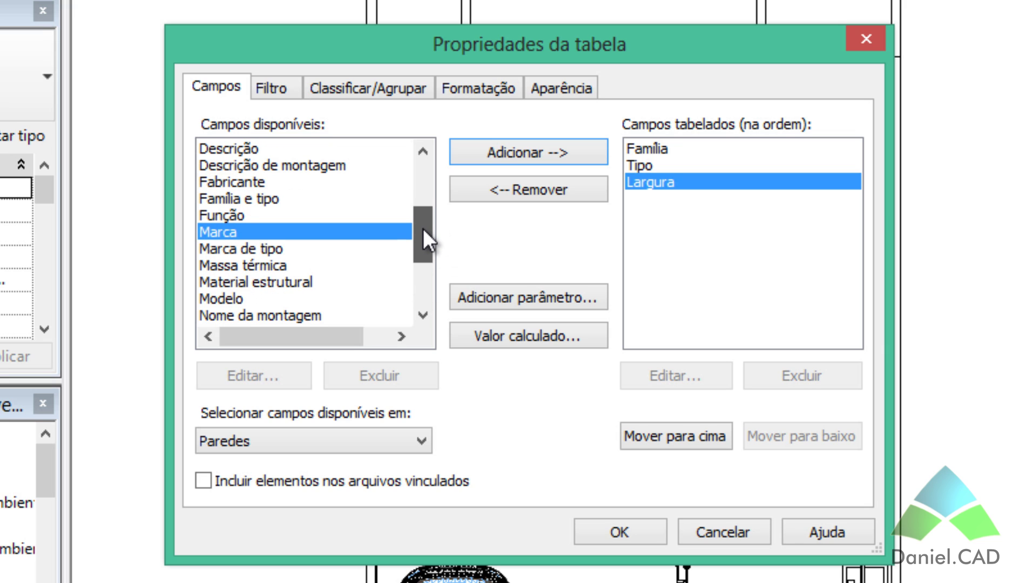
pyautogui.moveTo(422, 228); pyautogui.dragTo(416, 275)
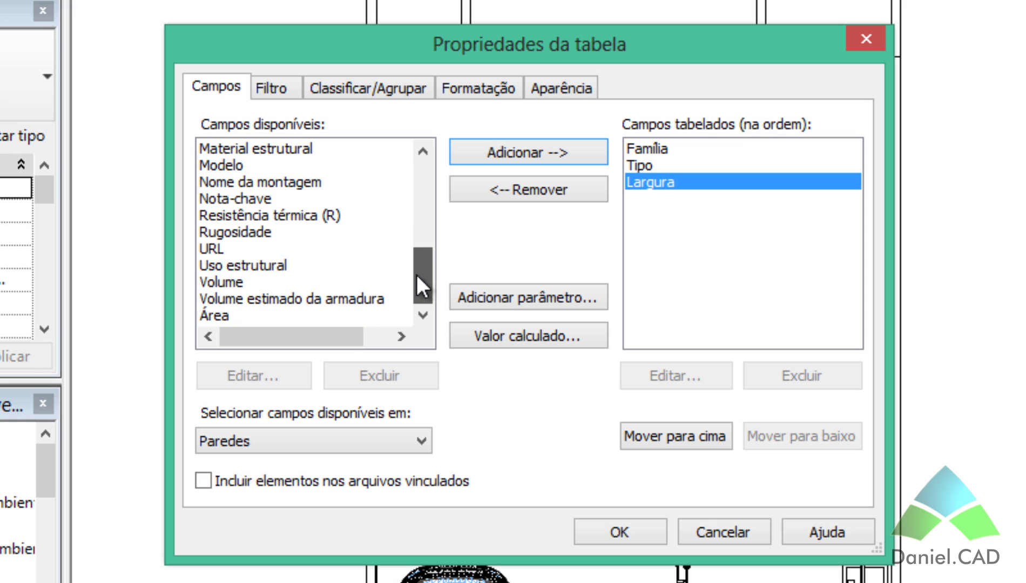
pyautogui.click(315, 318)
pyautogui.click(484, 151)
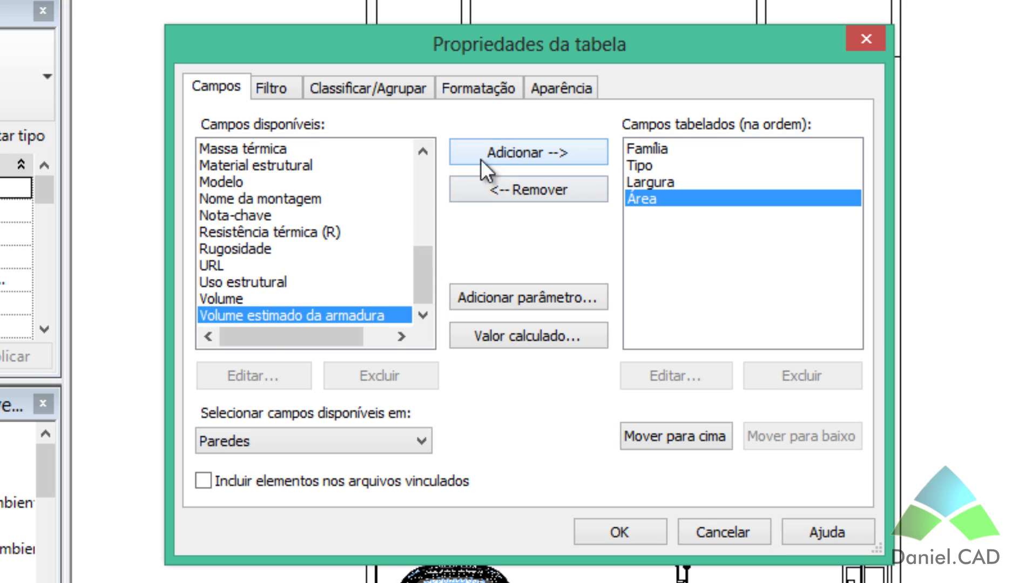
pyautogui.click(283, 299)
pyautogui.click(468, 155)
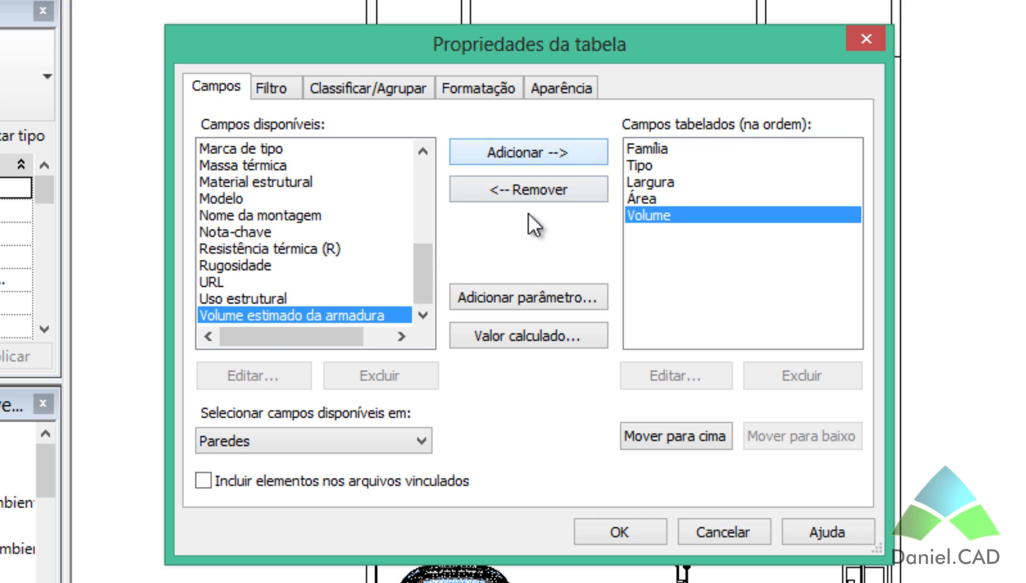
pyautogui.click(671, 300)
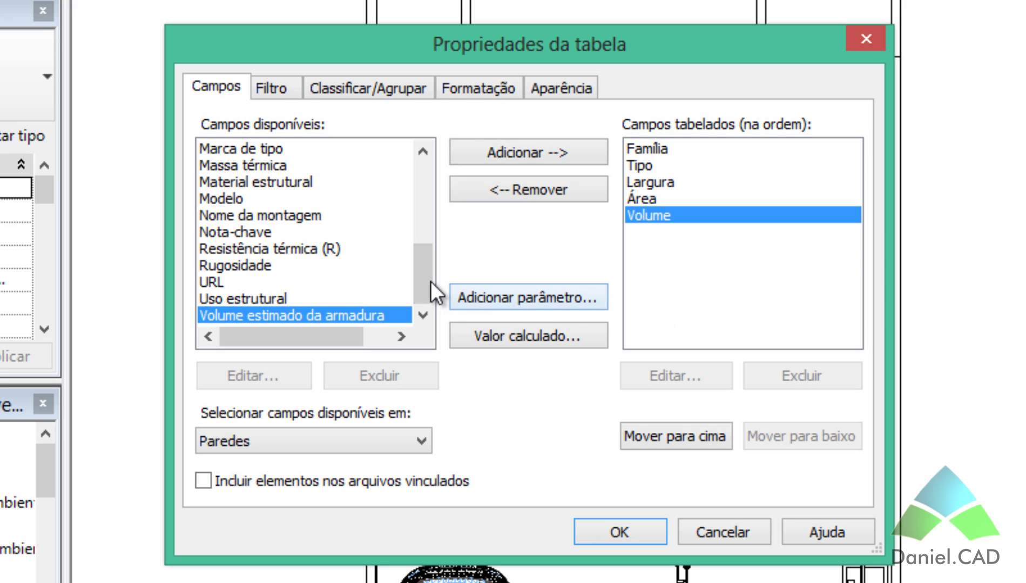
# Add the Comprimento field to the wall schedule after Volume
pyautogui.moveTo(432, 269); pyautogui.dragTo(431, 182)
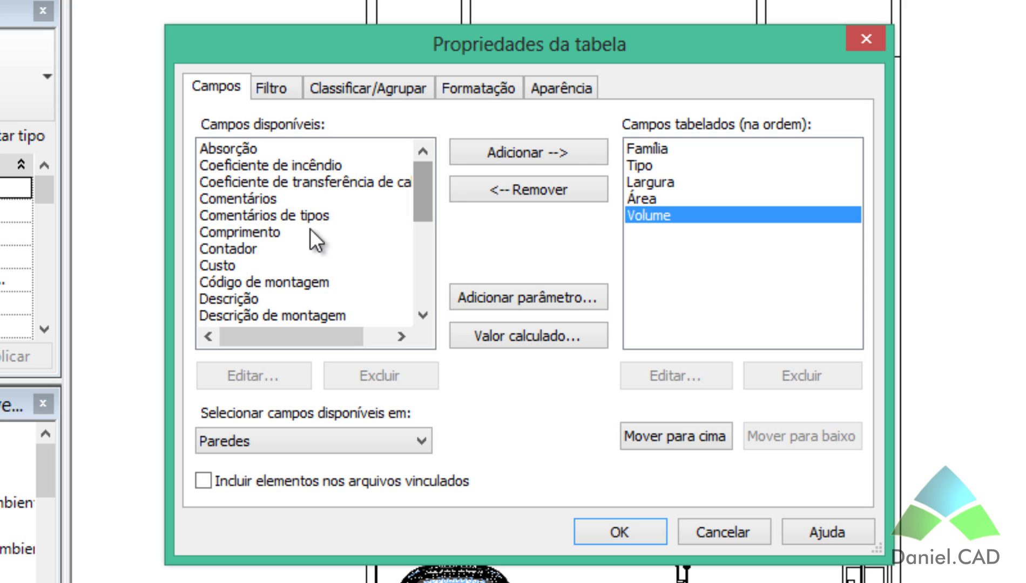
pyautogui.click(231, 250)
pyautogui.click(240, 265)
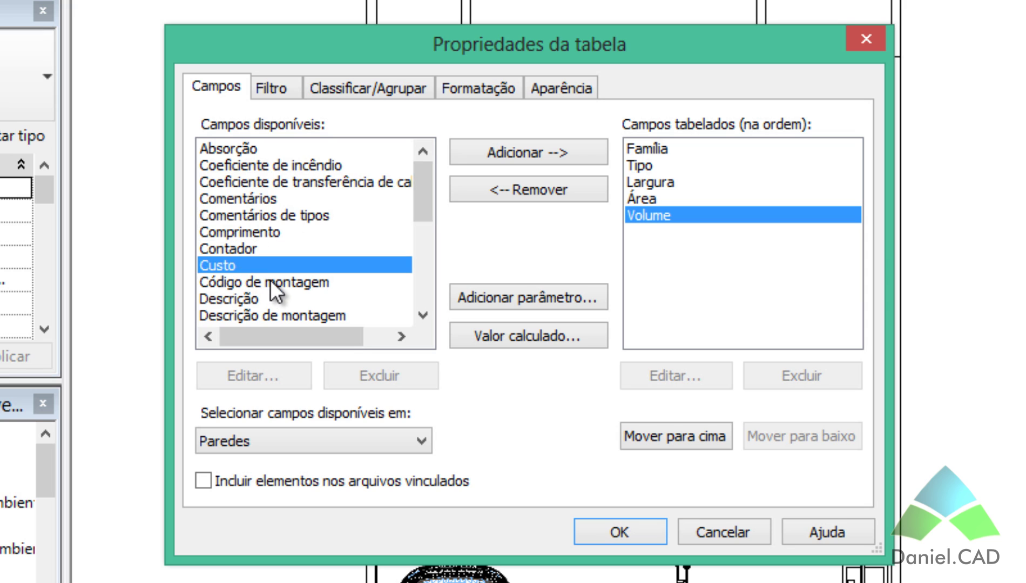
pyautogui.click(270, 281)
pyautogui.click(422, 313)
pyautogui.click(422, 313)
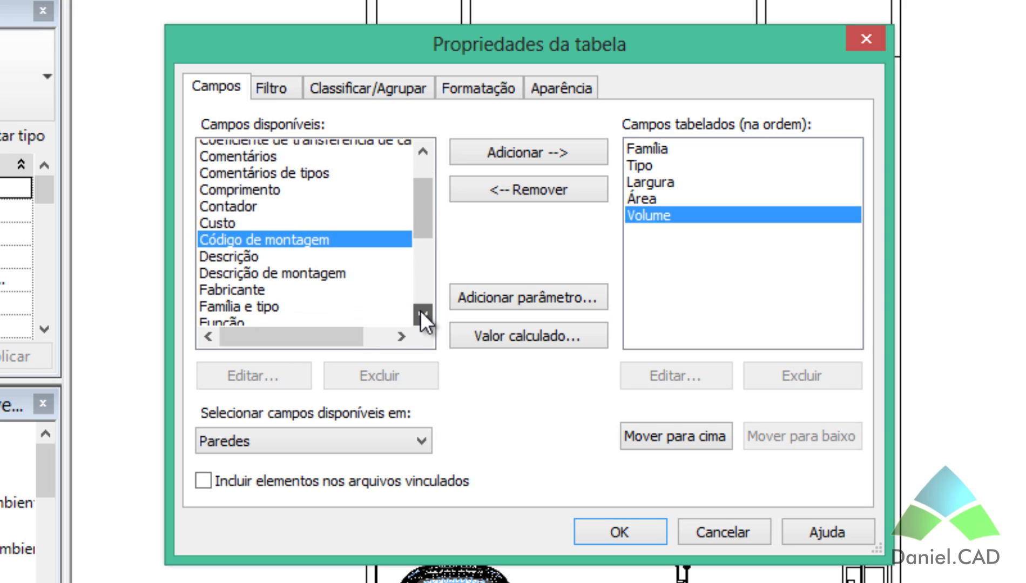
pyautogui.moveTo(417, 228); pyautogui.dragTo(416, 184)
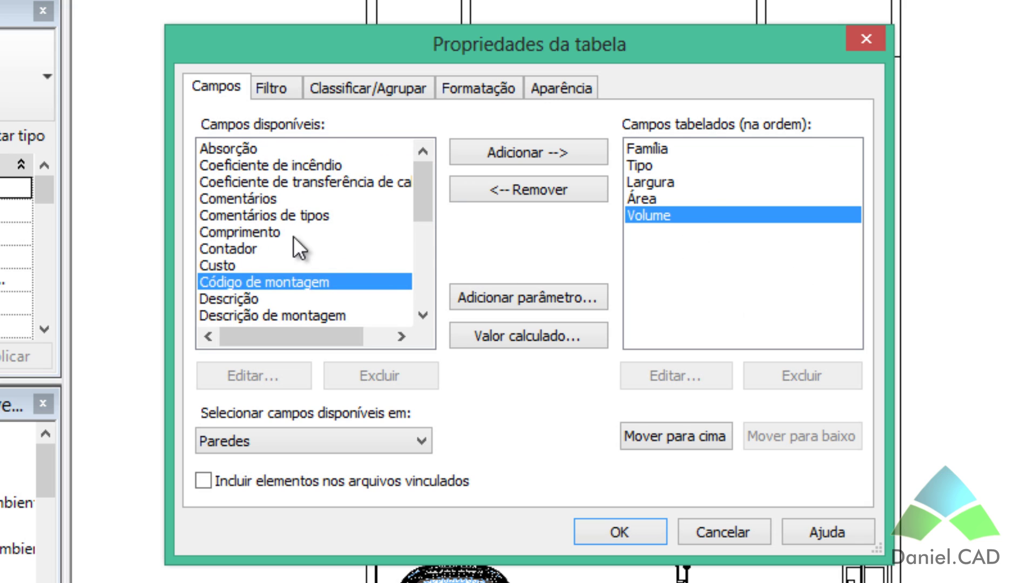
pyautogui.click(257, 232)
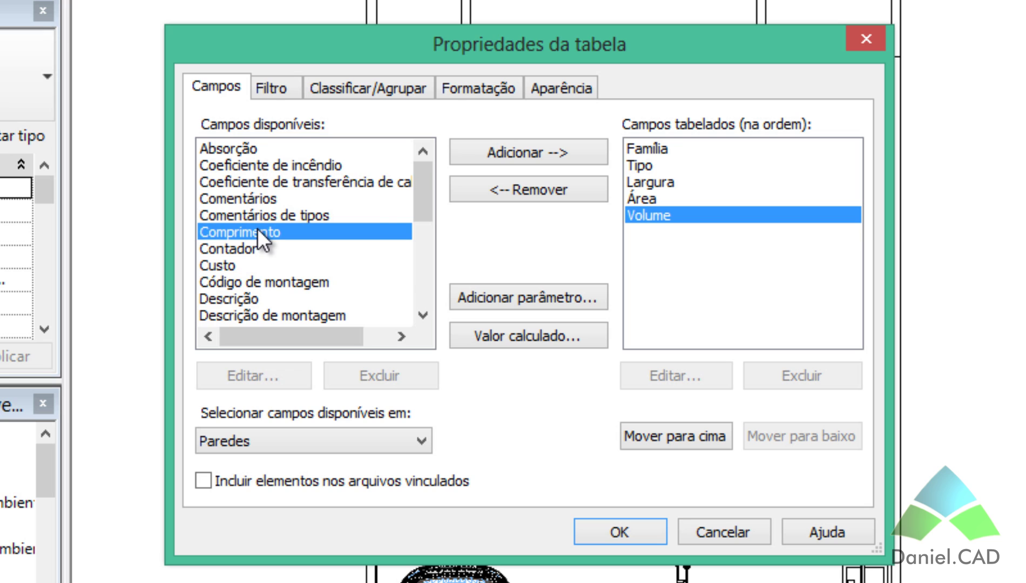
pyautogui.click(473, 154)
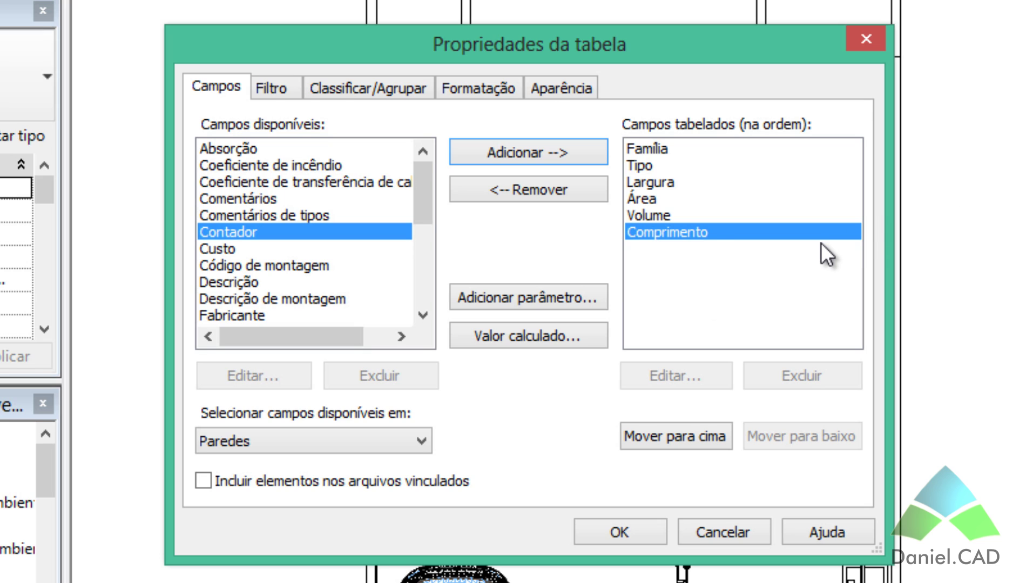
# Review the scheduled fields Família, Tipo, Largura, Área, Volume and Comprimento one by one
pyautogui.click(655, 151)
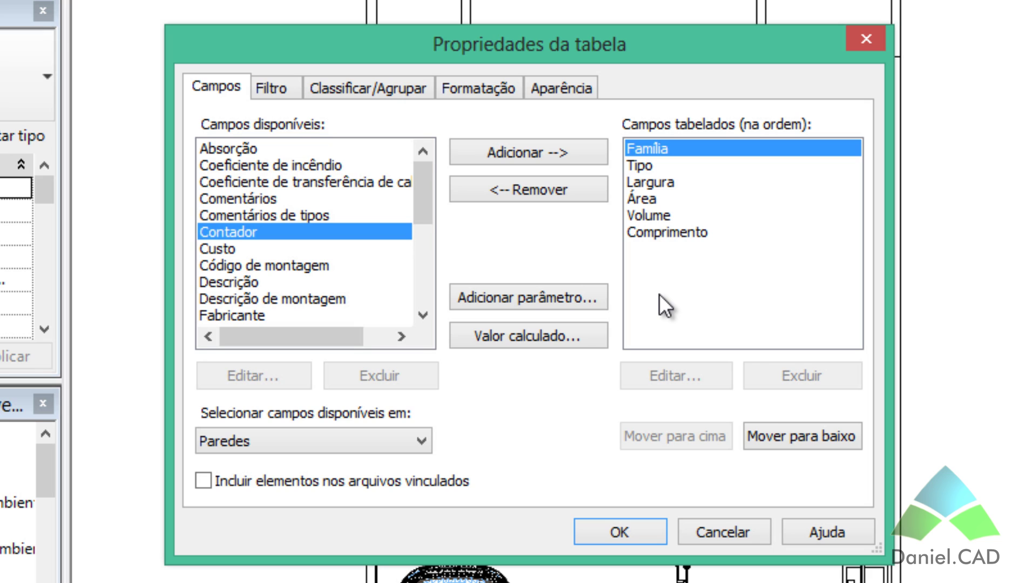
pyautogui.click(637, 170)
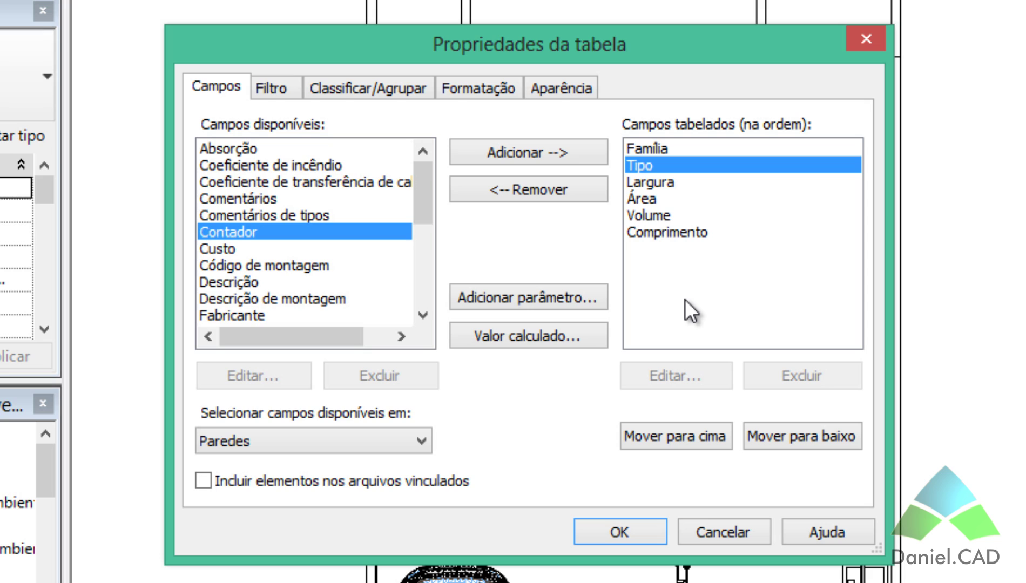
pyautogui.click(653, 183)
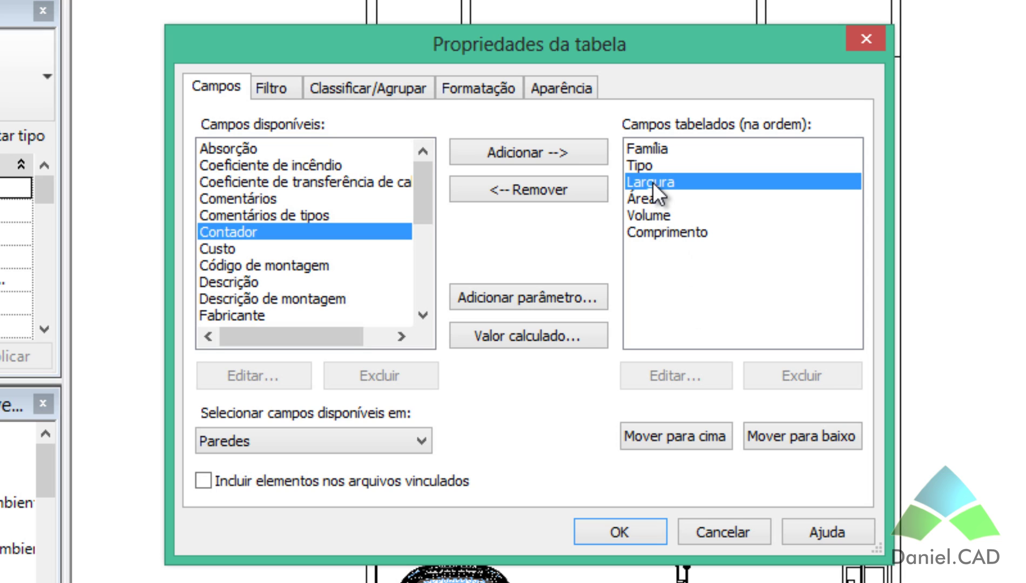
pyautogui.click(642, 204)
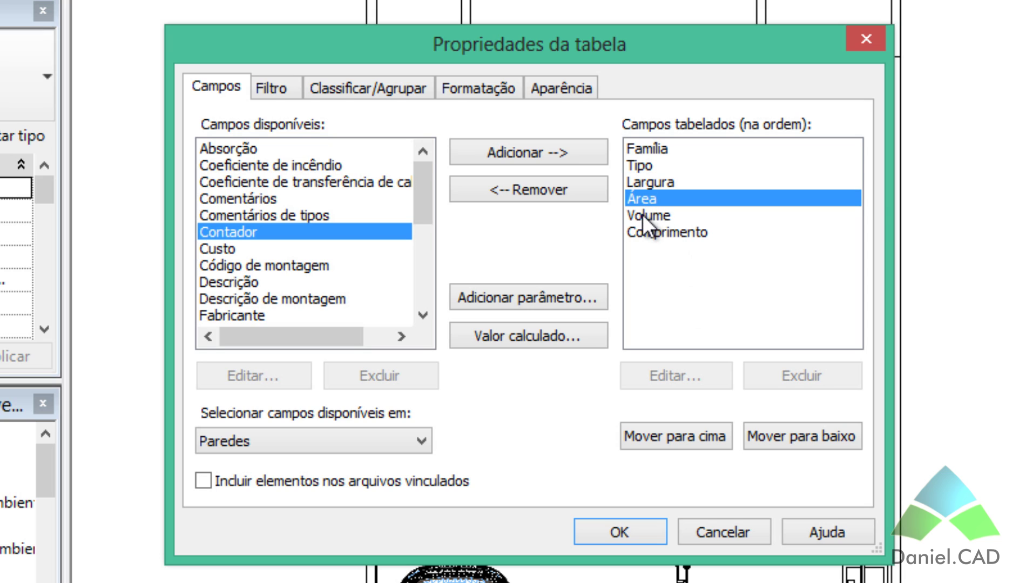
pyautogui.click(646, 215)
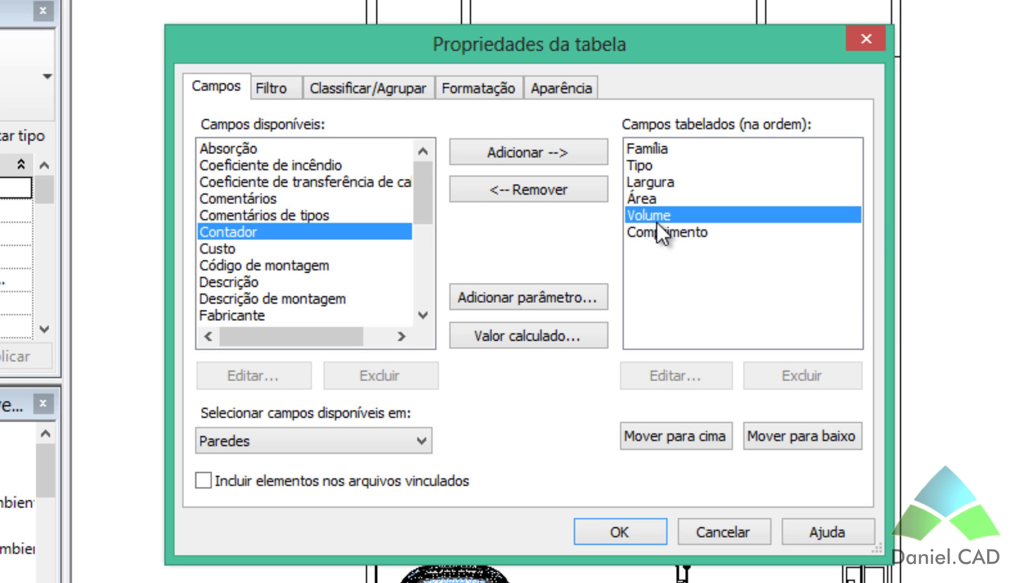
pyautogui.click(660, 234)
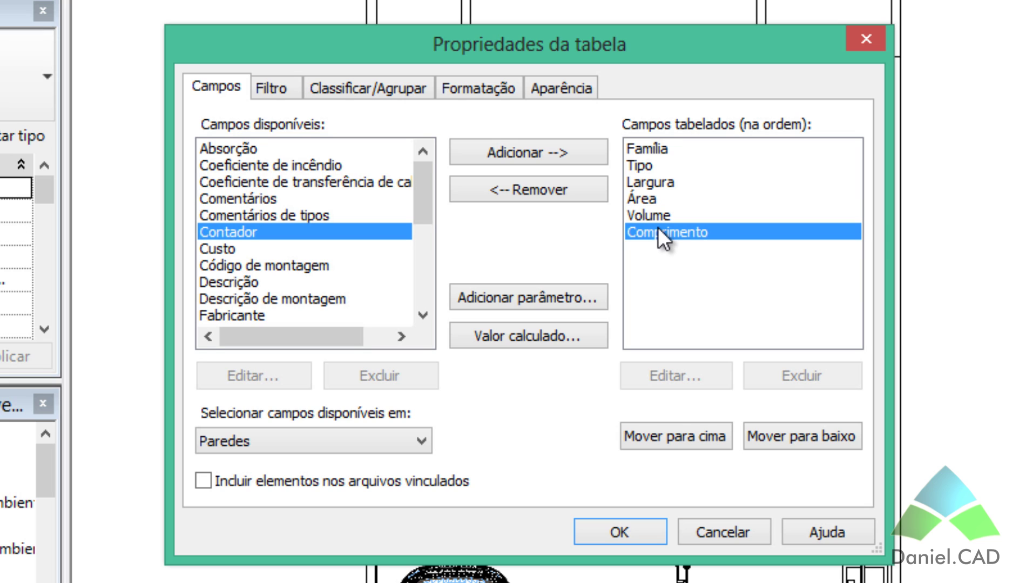
pyautogui.click(643, 168)
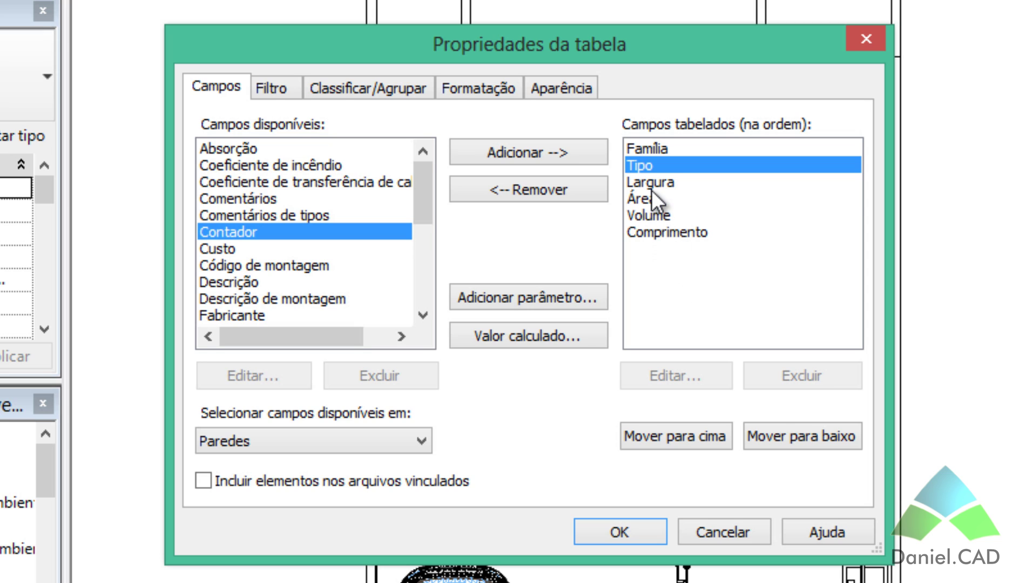
# Try moving the Largura field up and down in the field order, returning it to its place after Tipo
pyautogui.moveTo(650, 190); pyautogui.dragTo(648, 189)
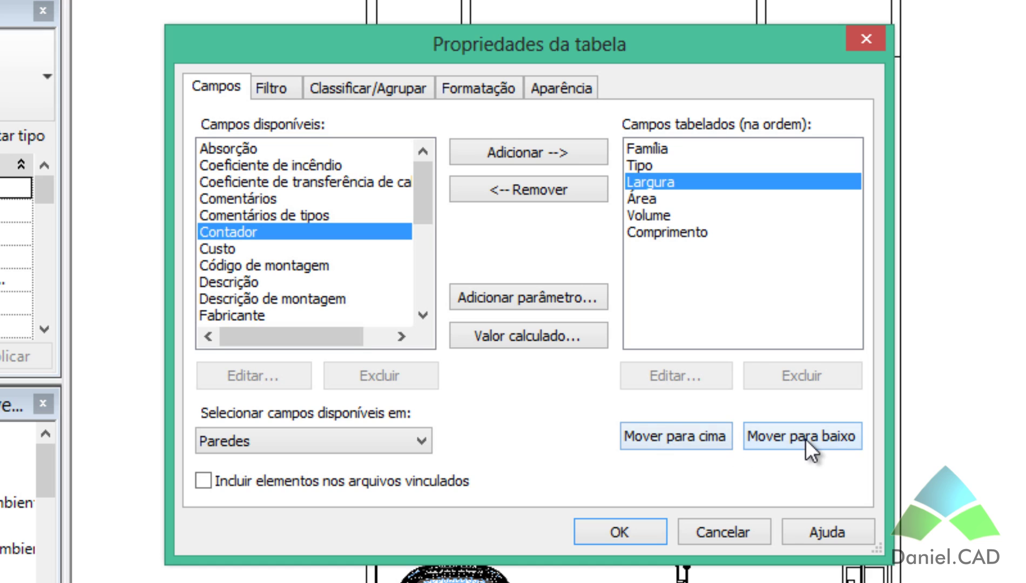
pyautogui.click(705, 435)
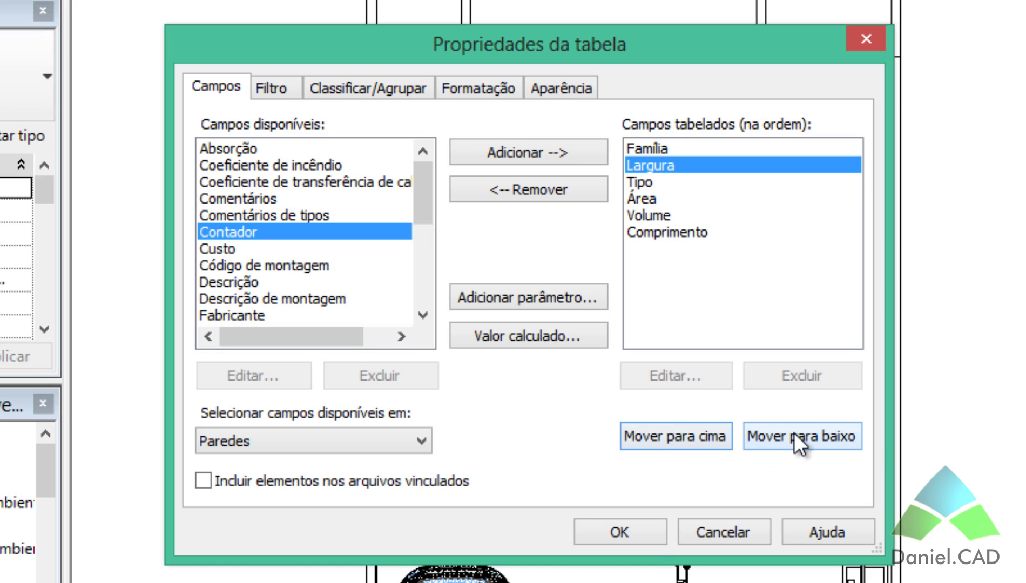
pyautogui.click(794, 434)
pyautogui.click(794, 432)
pyautogui.click(720, 436)
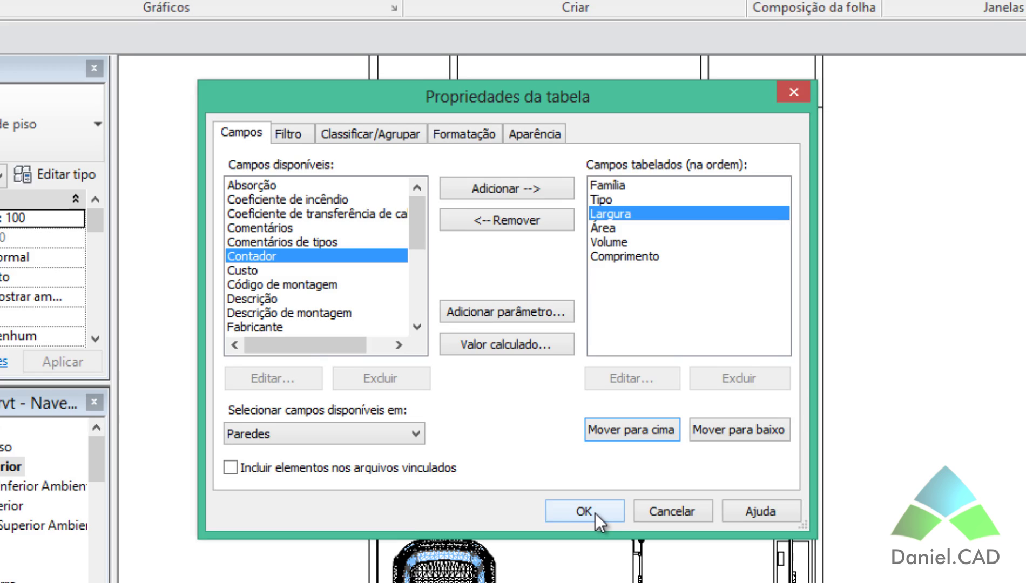
# Generate the wall schedule and widen its Família, Tipo, Área, Volume and Comprimento columns, then look through the rows
pyautogui.click(632, 534)
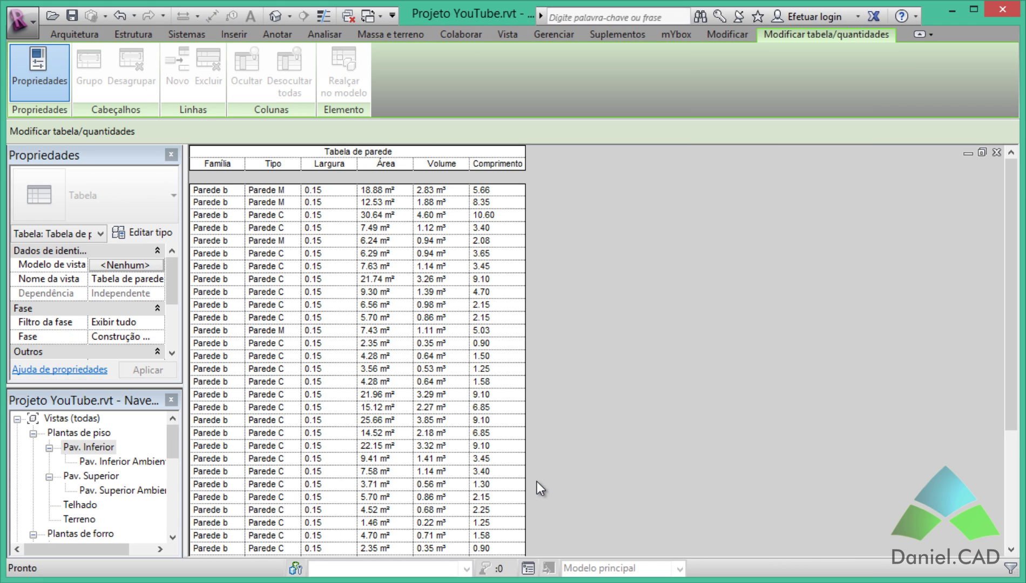
pyautogui.moveTo(245, 162); pyautogui.dragTo(384, 162)
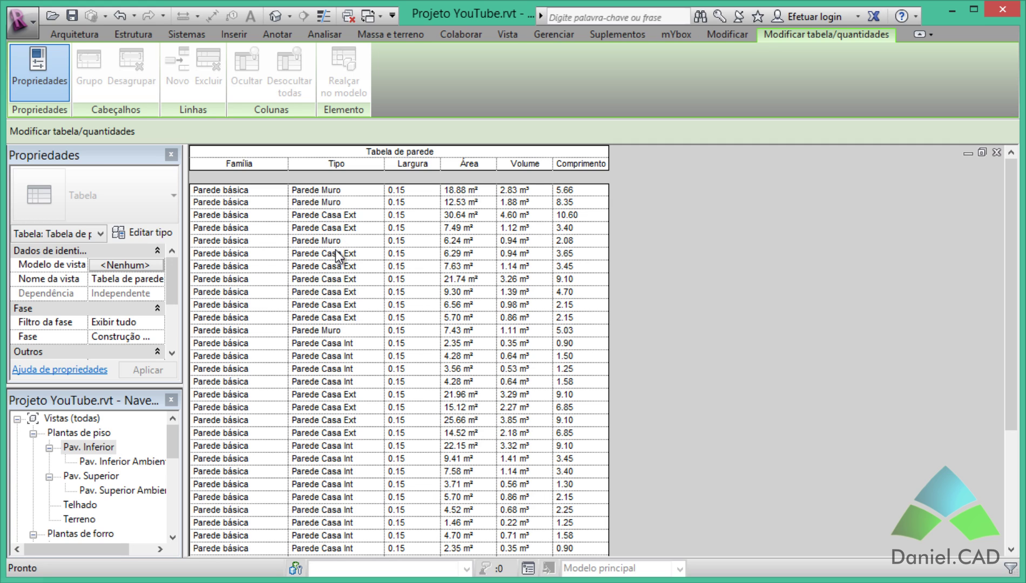
pyautogui.moveTo(442, 164); pyautogui.dragTo(649, 163)
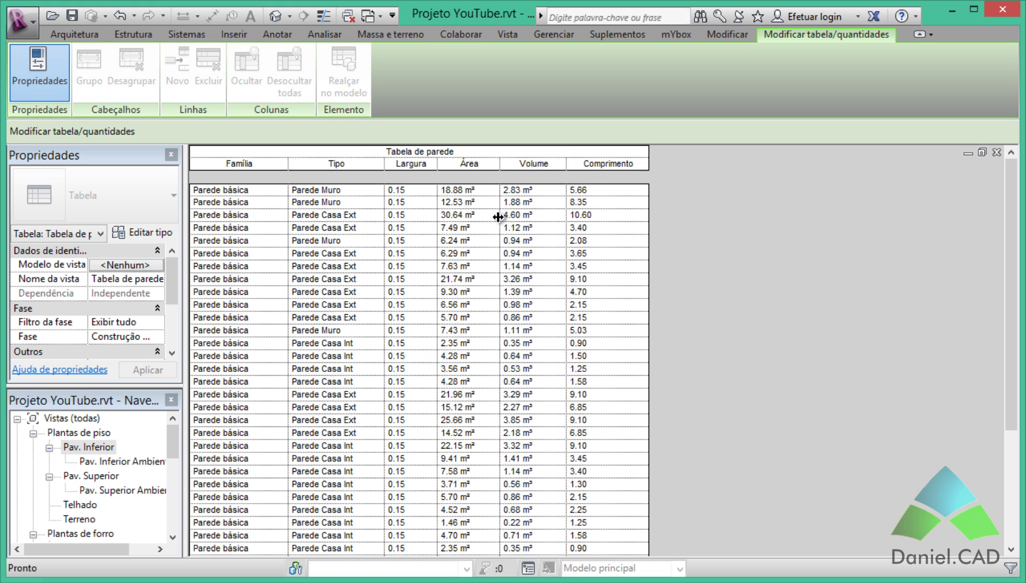
pyautogui.scroll(-10, 500, 217)
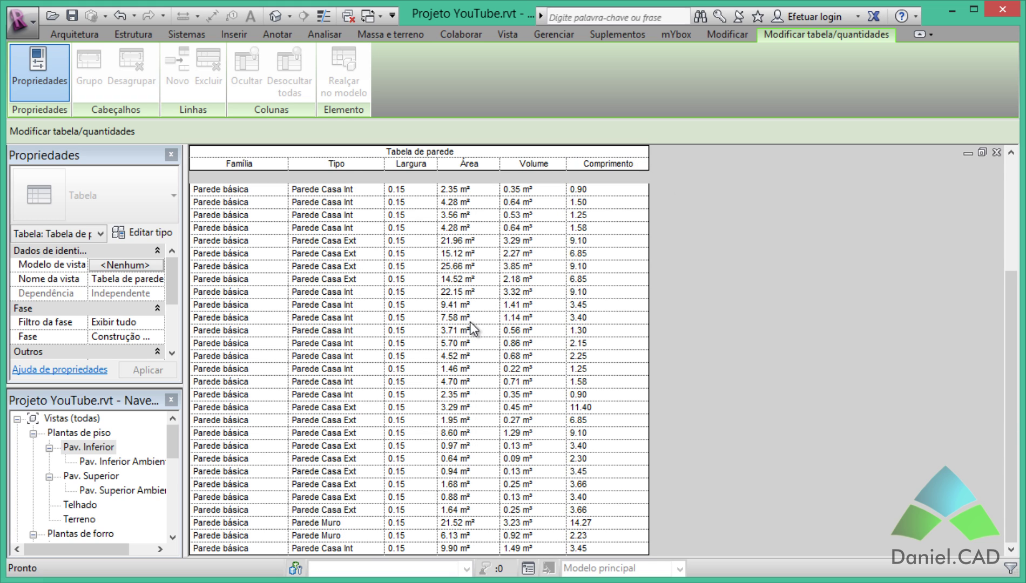
pyautogui.scroll(4, 468, 326)
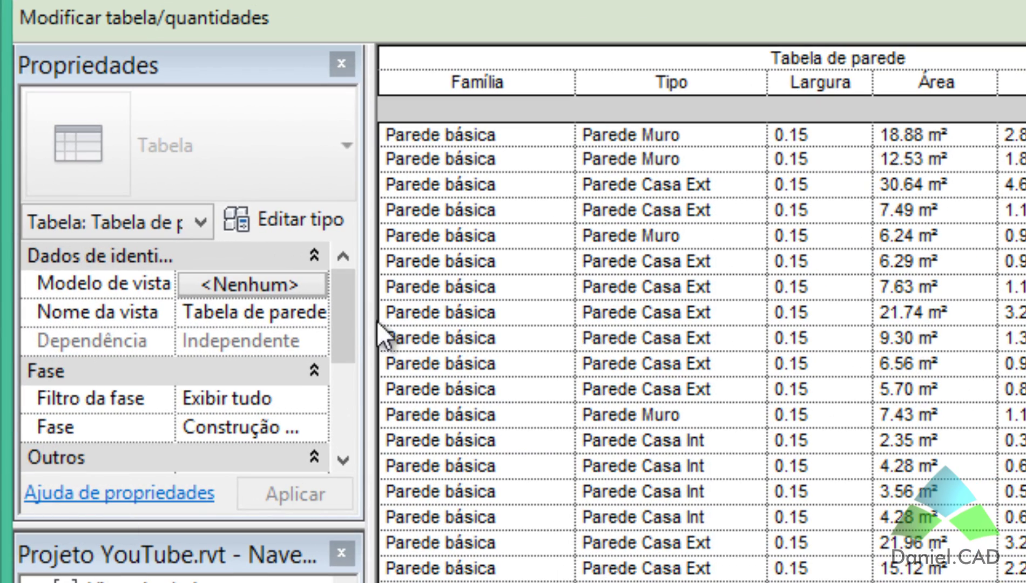
# Sort the wall schedule by Tipo in ascending order, stop itemizing every instance, and enable the grand total with title, count and totals
pyautogui.moveTo(348, 313); pyautogui.dragTo(334, 399)
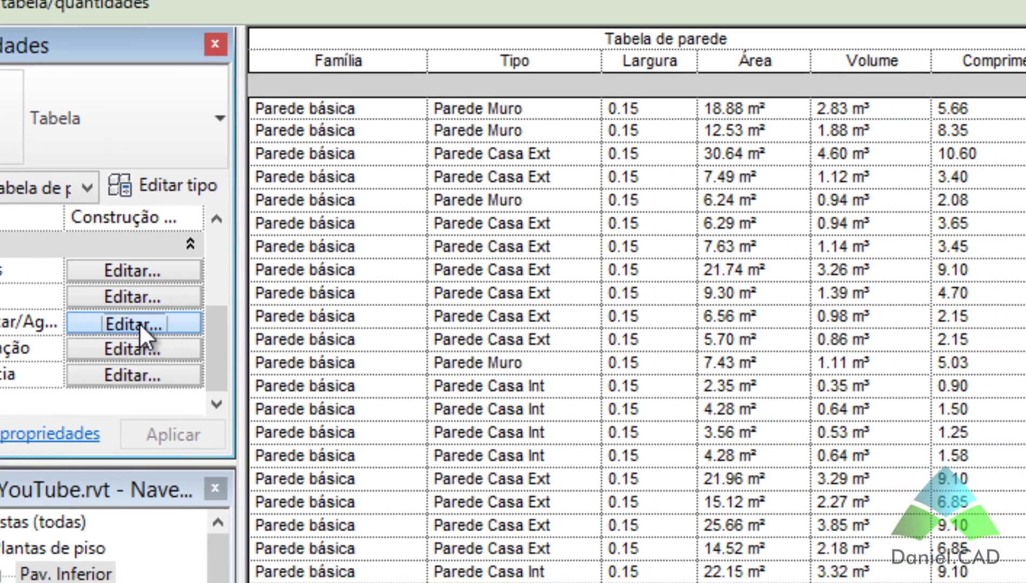
pyautogui.click(258, 371)
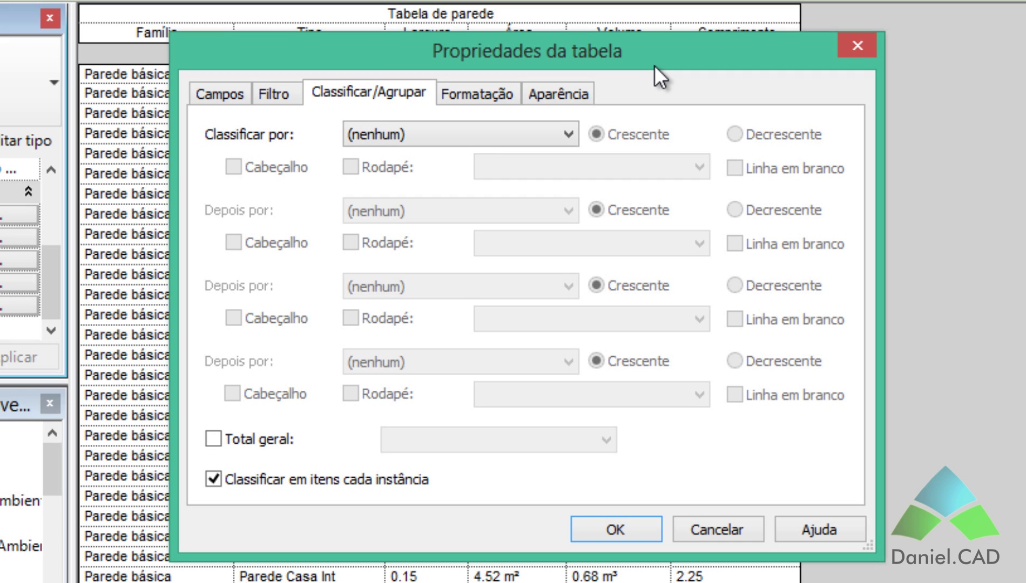
pyautogui.click(474, 135)
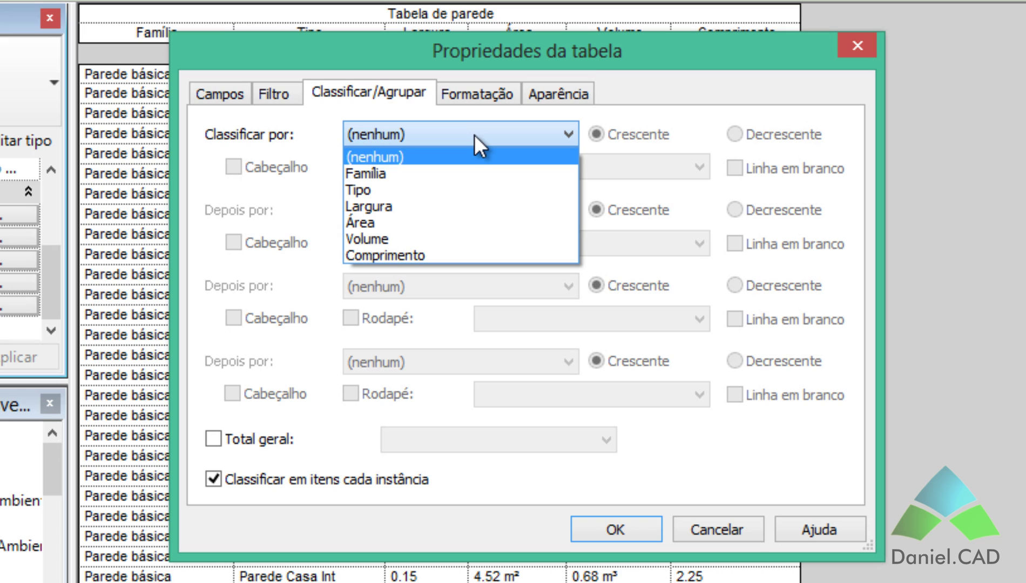
pyautogui.click(427, 189)
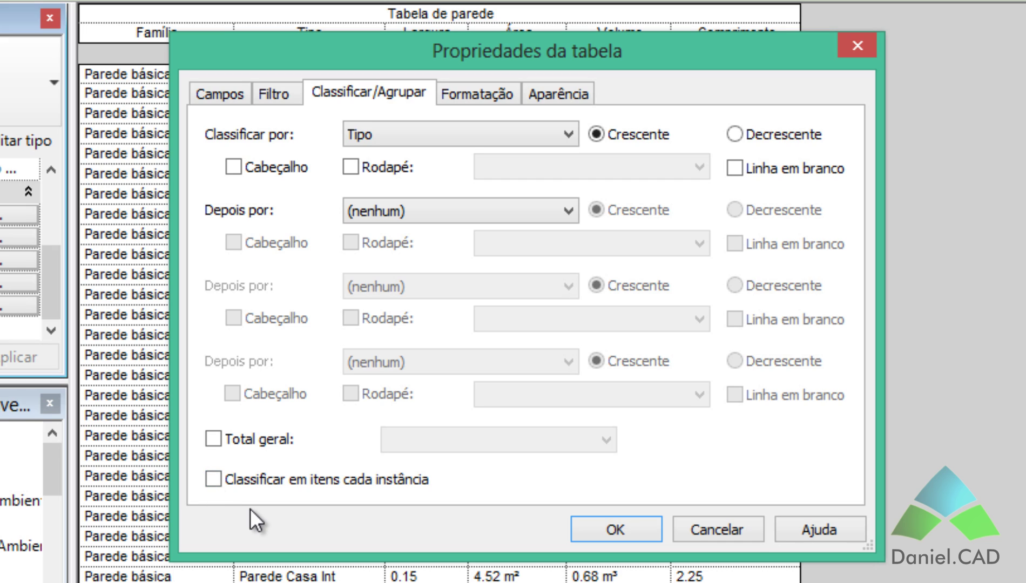
pyautogui.click(212, 439)
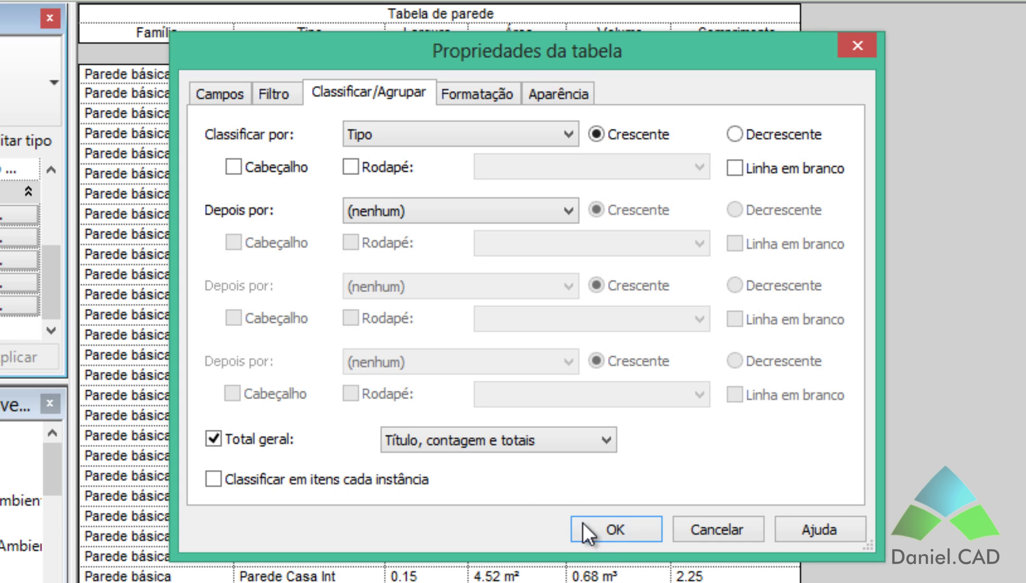
pyautogui.click(596, 533)
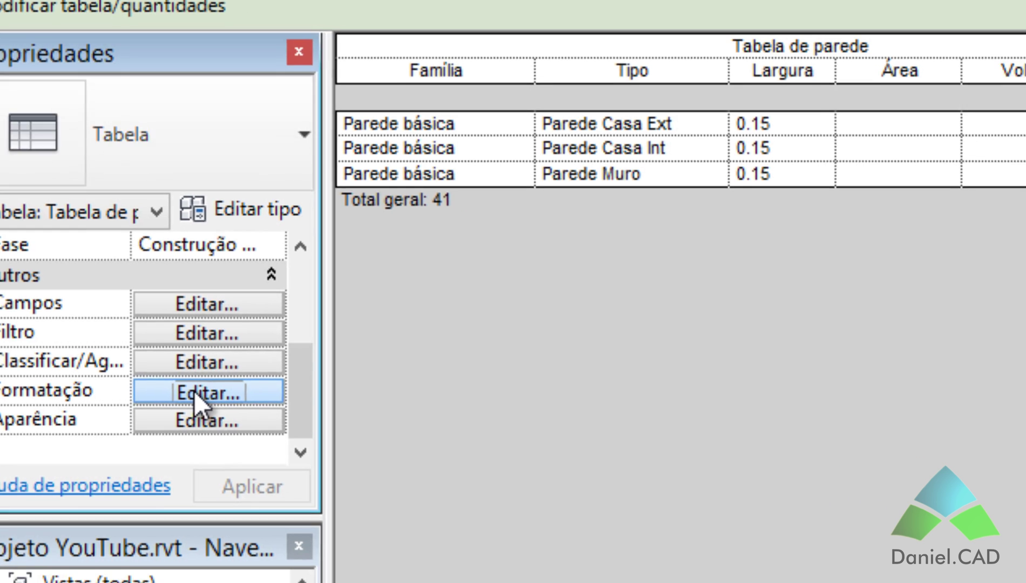
# Enable Calcular totais in the formatting of the Área, Volume and Comprimento fields of the wall schedule
pyautogui.click(255, 420)
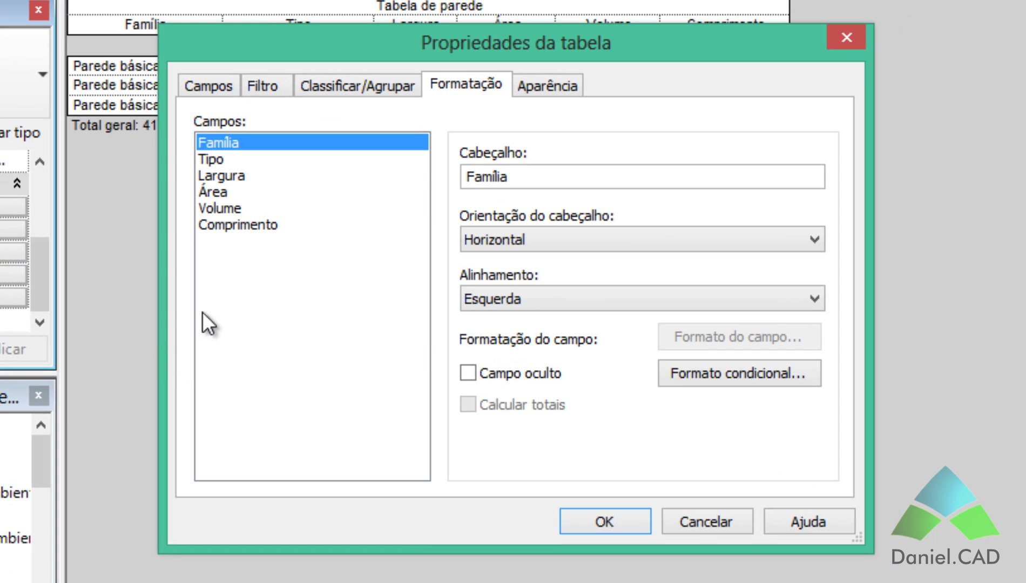
pyautogui.click(203, 193)
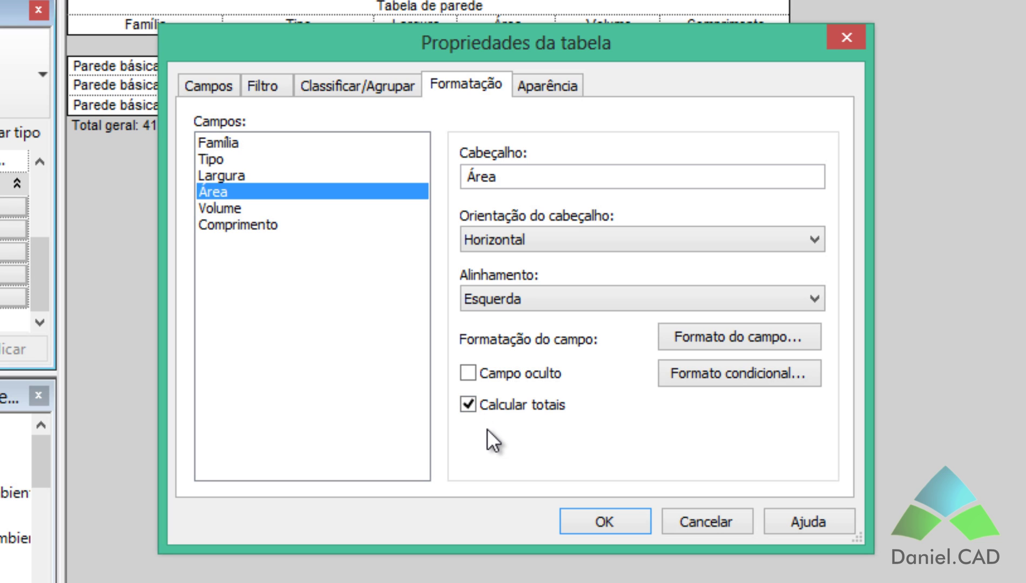
pyautogui.click(217, 209)
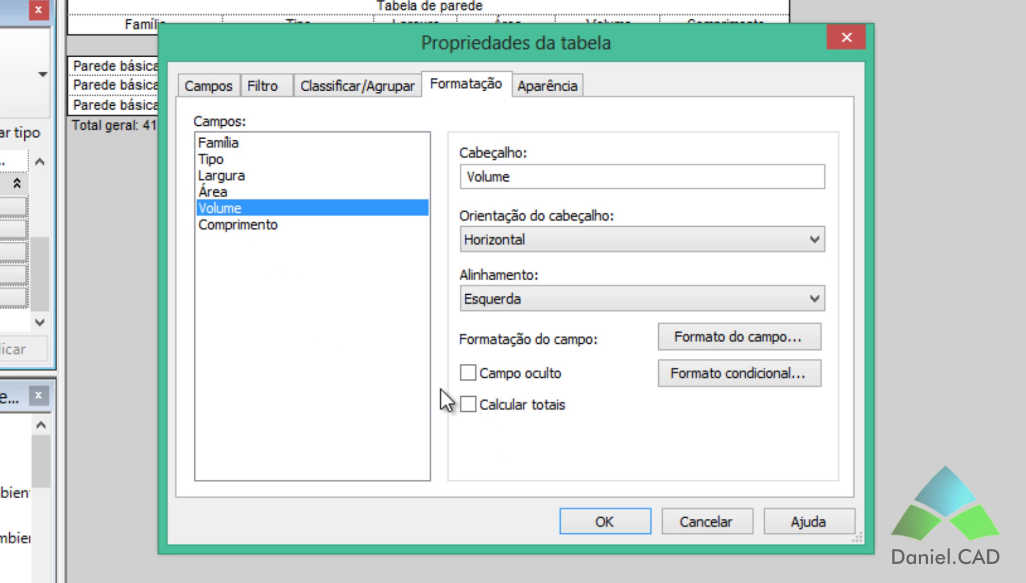
pyautogui.click(468, 404)
pyautogui.click(243, 224)
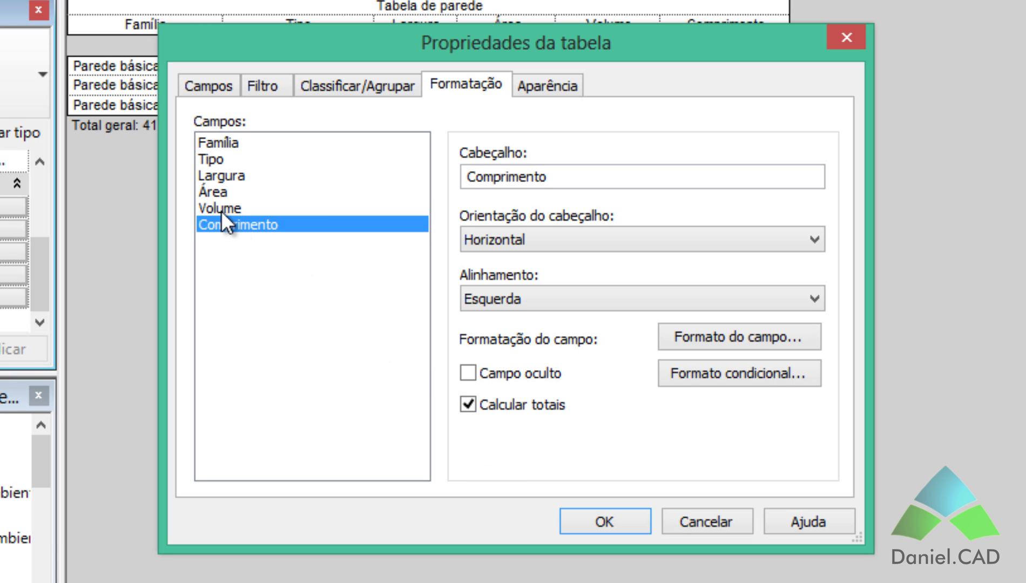
pyautogui.moveTo(221, 210)
pyautogui.mouseDown()
pyautogui.moveTo(209, 197)
pyautogui.moveTo(227, 228)
pyautogui.mouseUp()
pyautogui.click(592, 520)
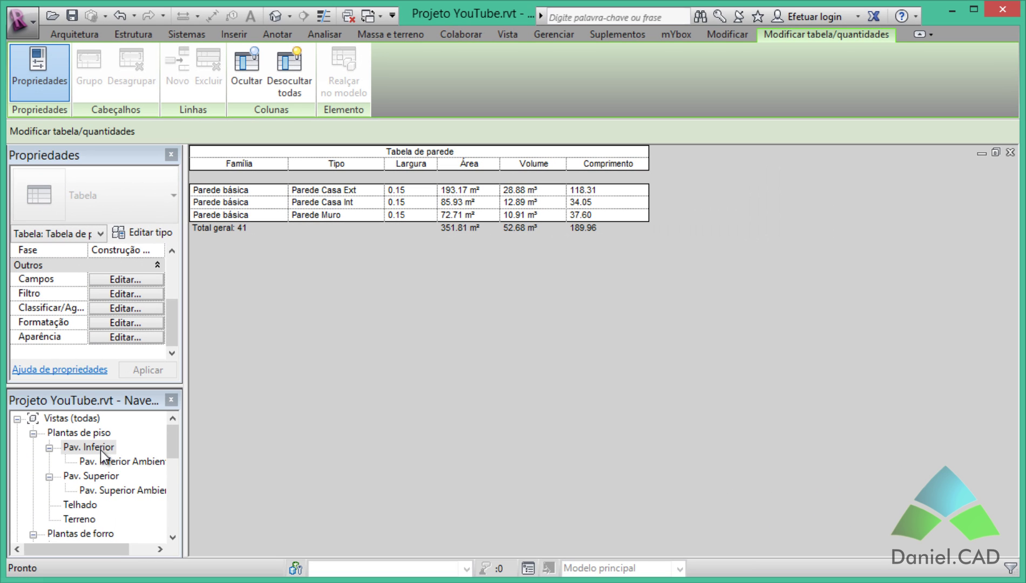
# Open the Pav. Inferior floor plan and select Tabela de parede among the project's Tabelas/Quantidades
pyautogui.doubleClick(102, 450)
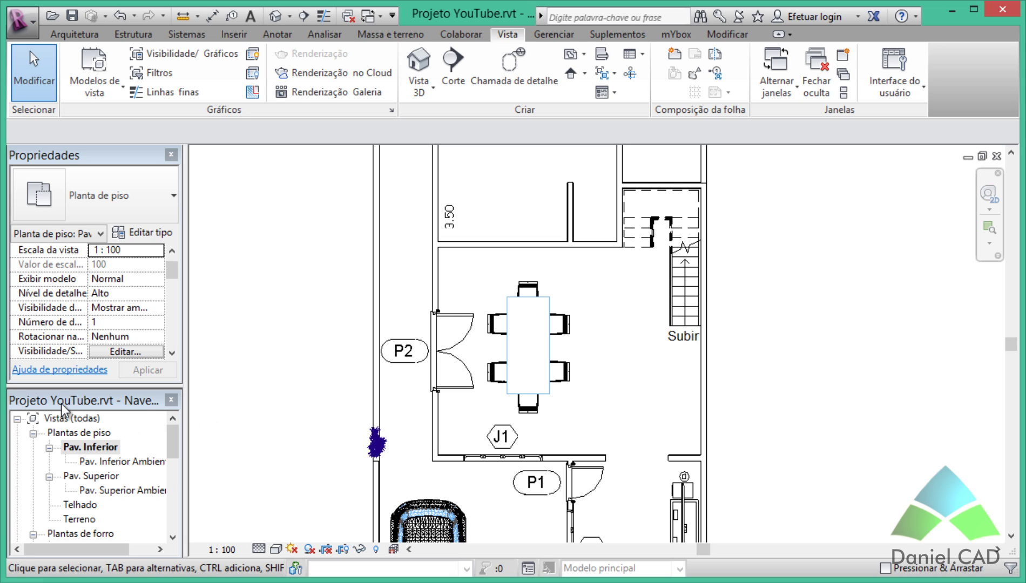
pyautogui.moveTo(180, 444); pyautogui.dragTo(181, 522)
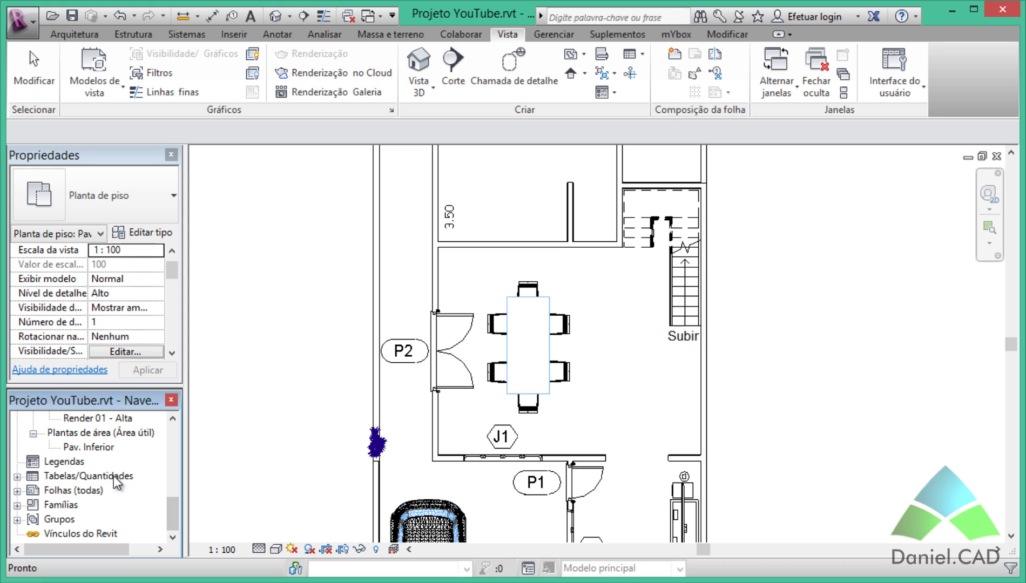
pyautogui.click(17, 477)
pyautogui.click(66, 492)
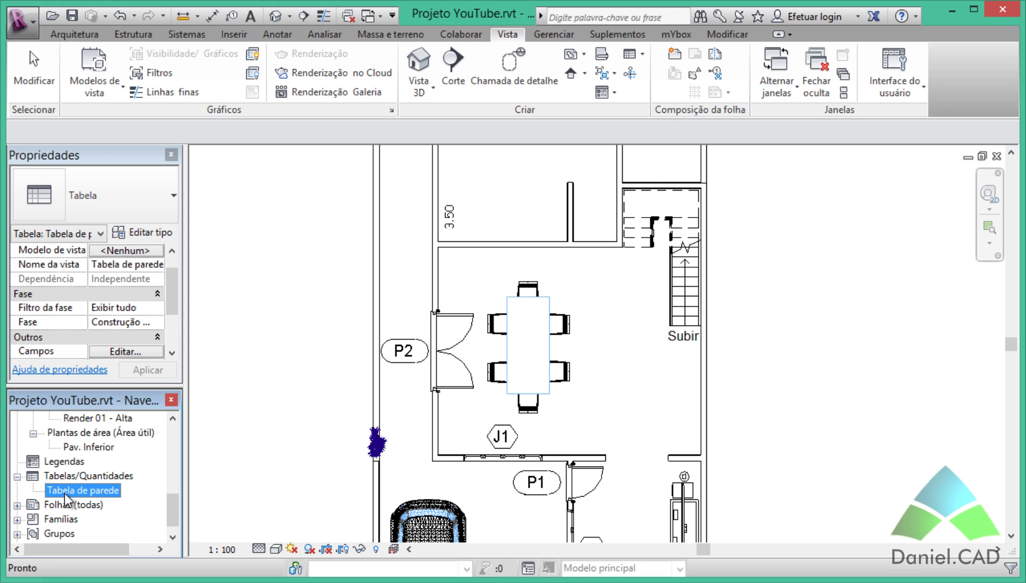
# Check the Tabela de parede schedule and return to the Pav. Inferior floor plan, showing the free area around the house
pyautogui.doubleClick(63, 492)
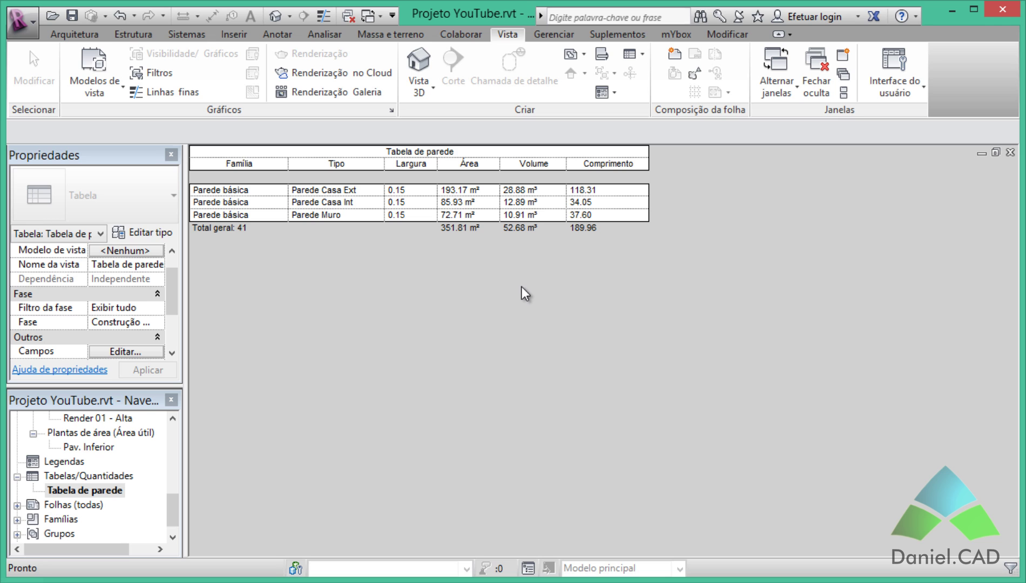
pyautogui.moveTo(175, 507); pyautogui.dragTo(175, 438)
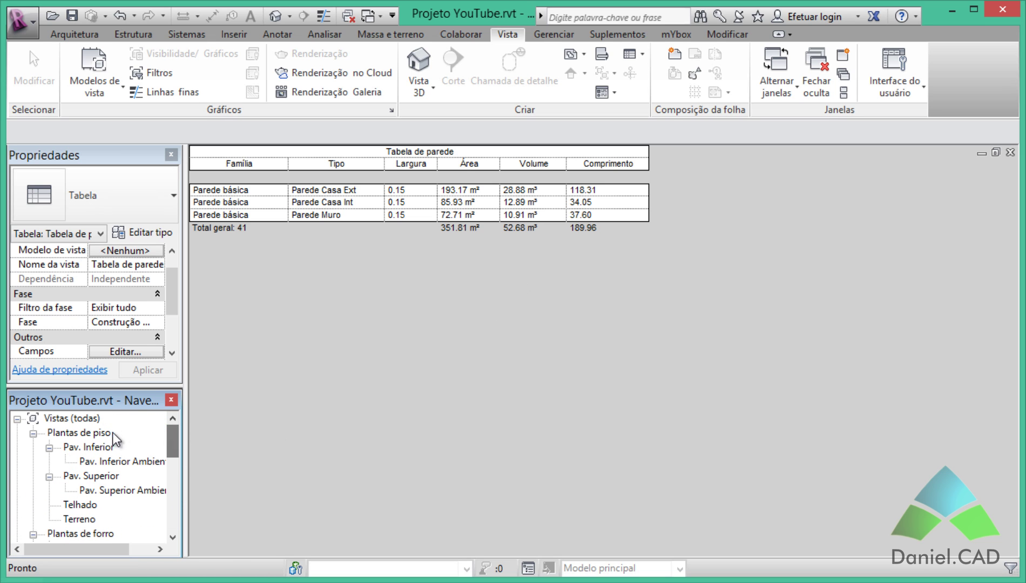
pyautogui.doubleClick(102, 447)
pyautogui.scroll(-5, 292, 271)
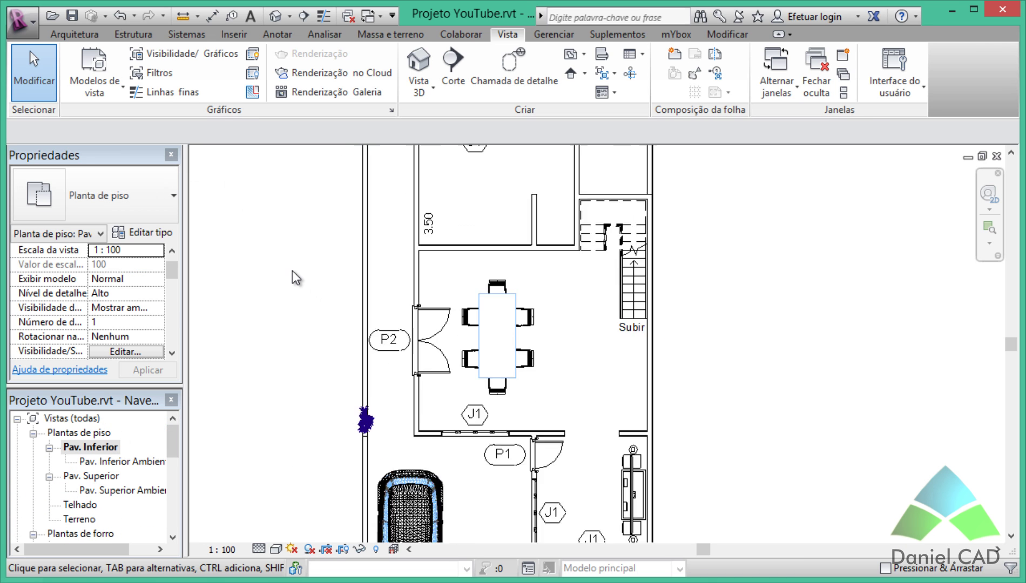
pyautogui.moveTo(292, 271); pyautogui.dragTo(304, 418, button='middle')
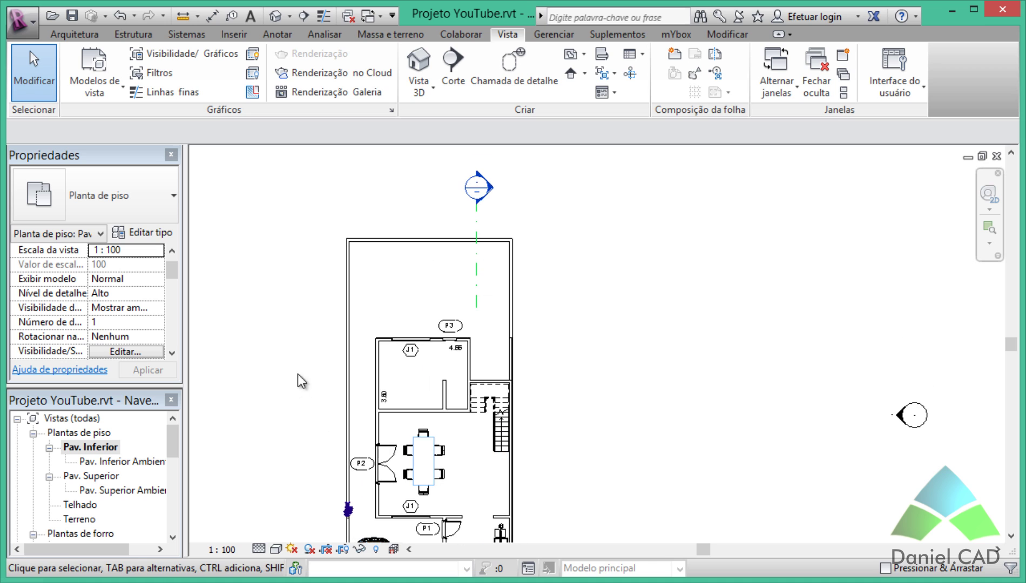
# Draw two connected Parede Muro walls beside the house, 10 m horizontally and 5 m vertically downward from its far end
pyautogui.click(74, 34)
pyautogui.click(96, 82)
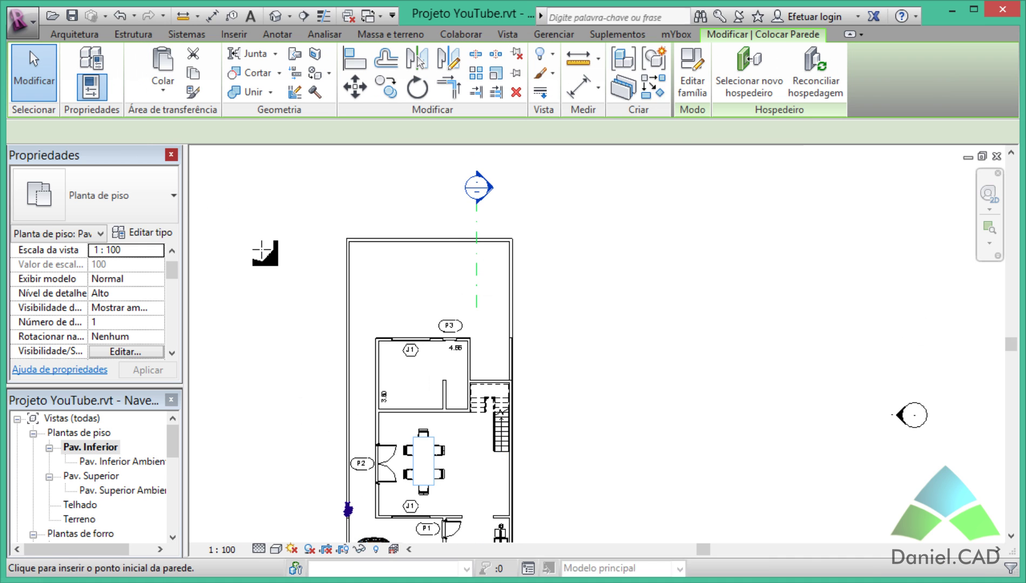
pyautogui.click(170, 212)
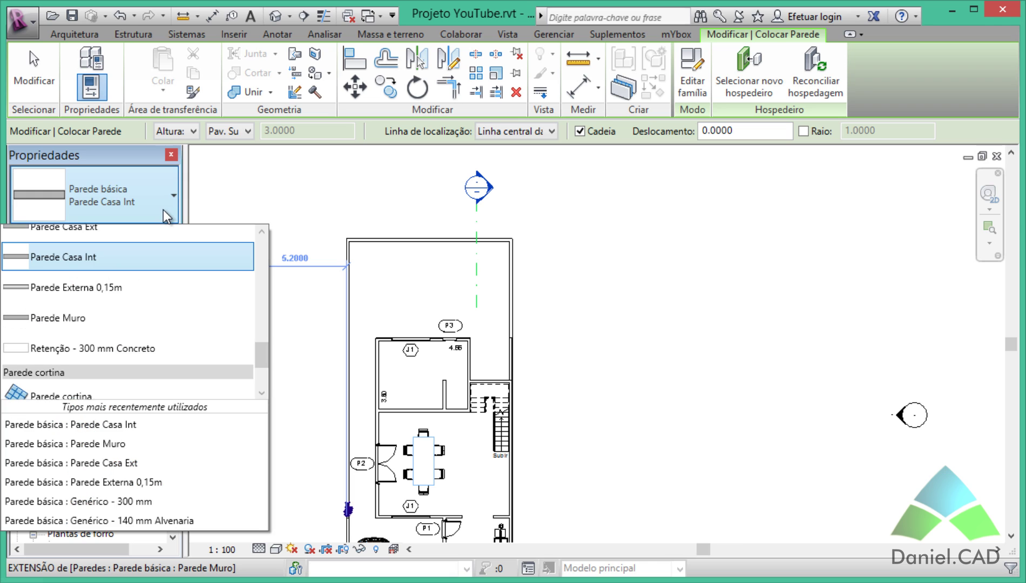
pyautogui.click(84, 324)
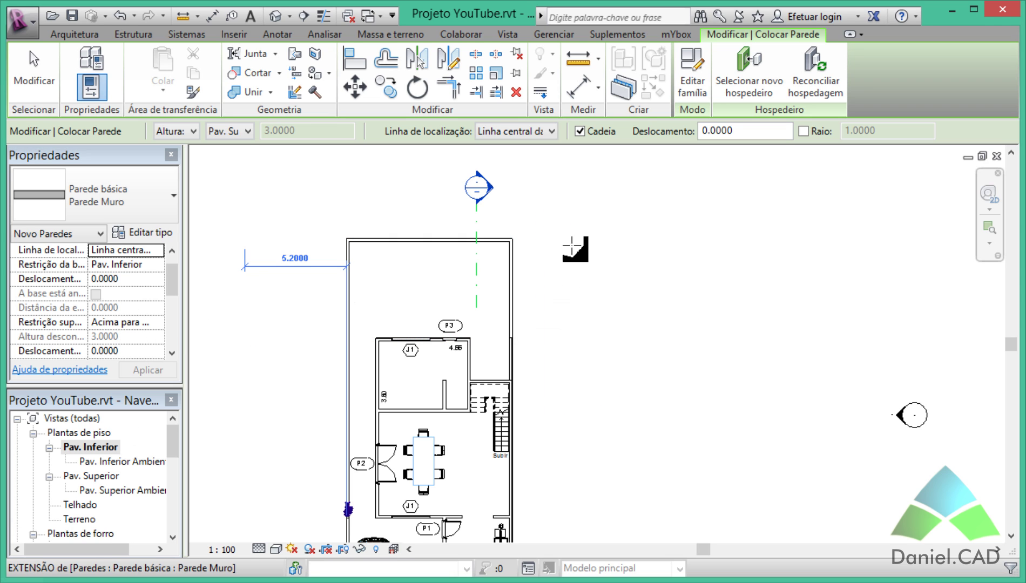
pyautogui.click(539, 239)
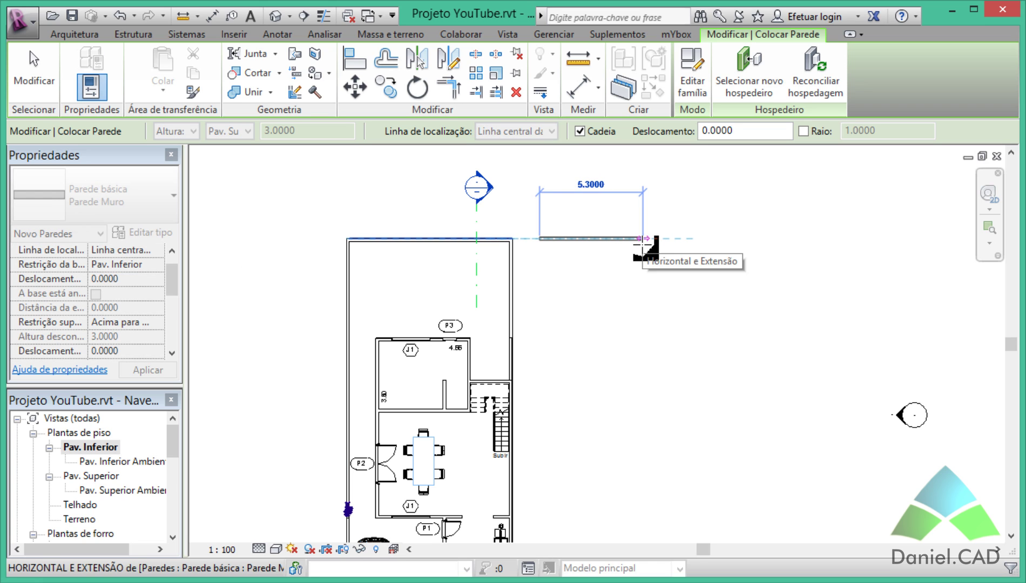
pyautogui.write('10')
pyautogui.press('Return')
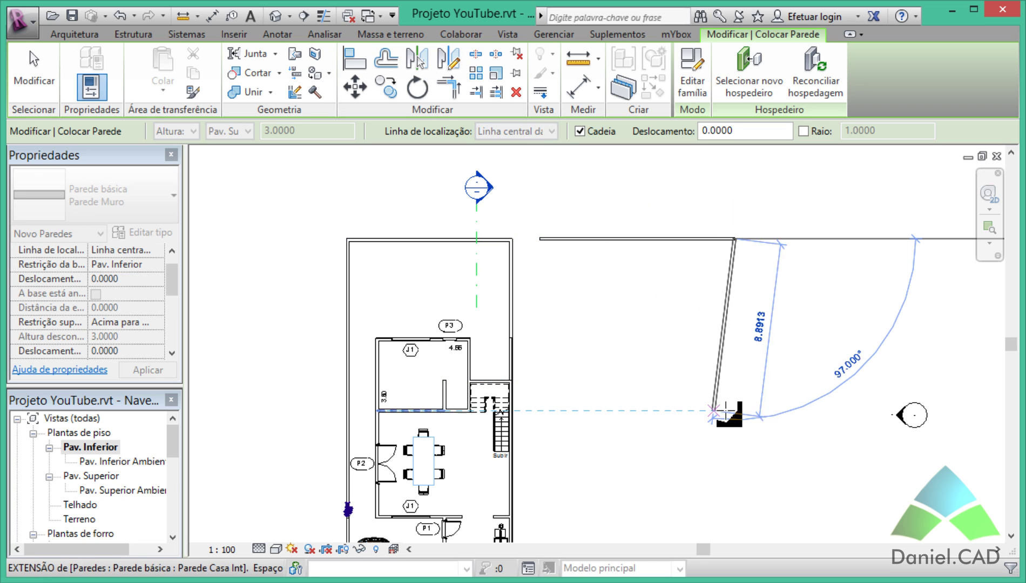
pyautogui.write('5')
pyautogui.press('Return')
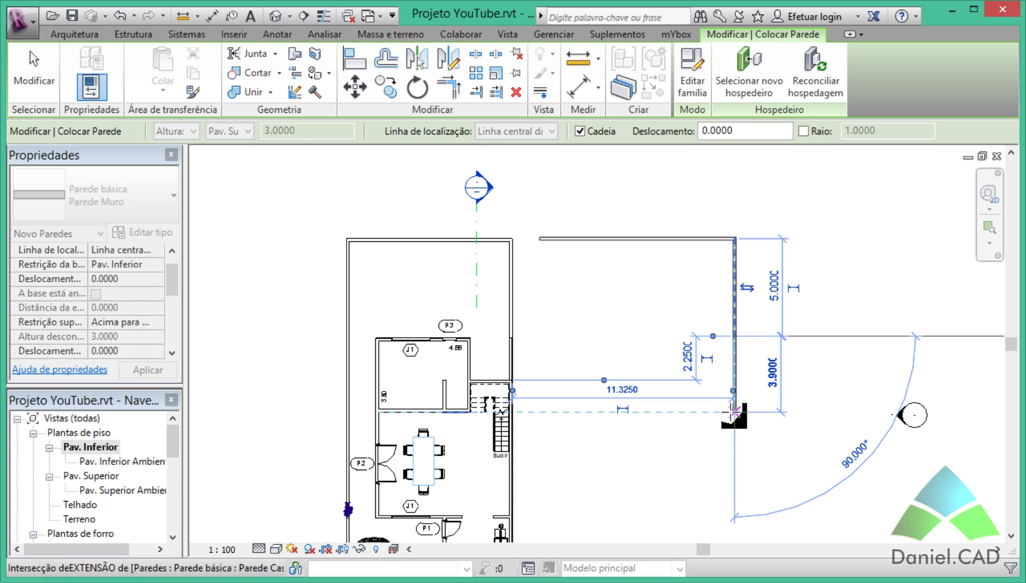
pyautogui.press('Escape')
pyautogui.press('Escape')
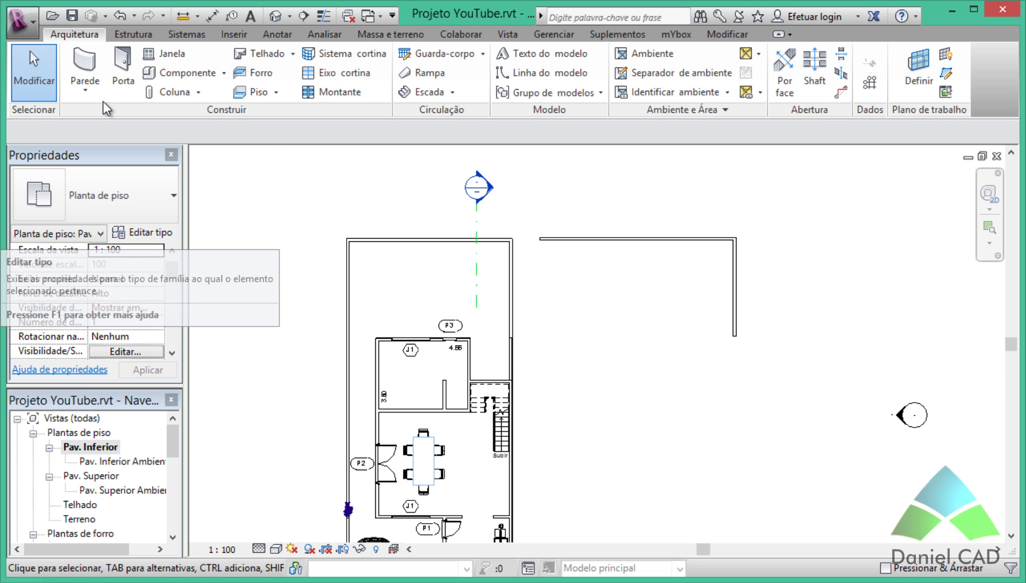
# Duplicate the Parede Muro wall type under the name Parede Muro YouTube
pyautogui.press('w')
pyautogui.press('a')
pyautogui.click(152, 239)
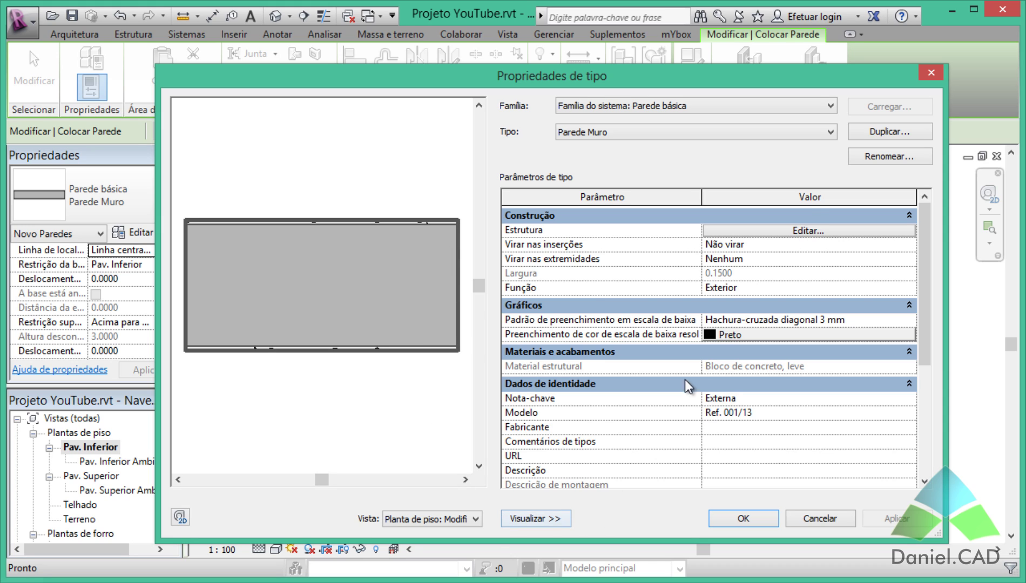
pyautogui.click(870, 135)
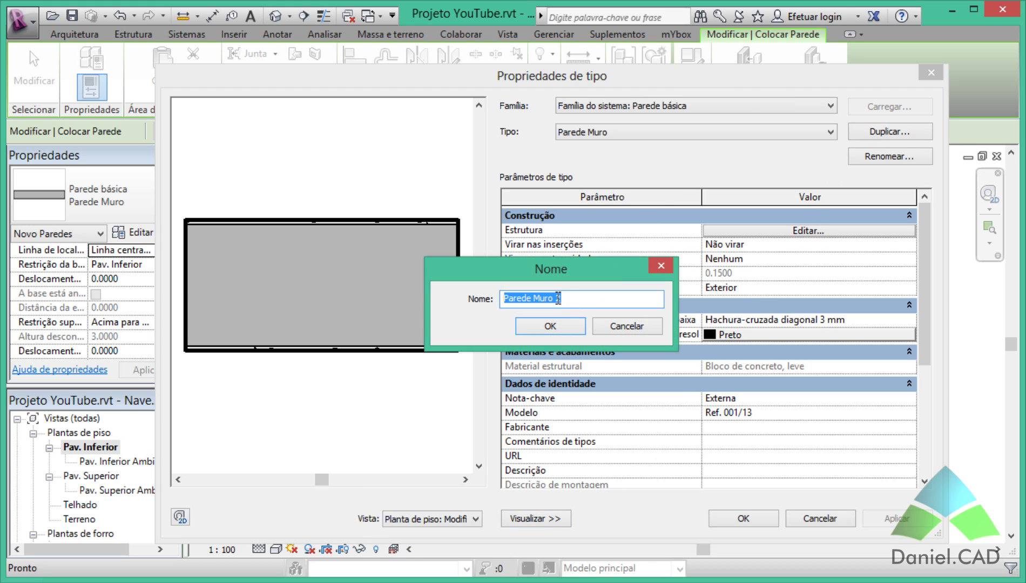
pyautogui.doubleClick(578, 298)
pyautogui.write('YouT')
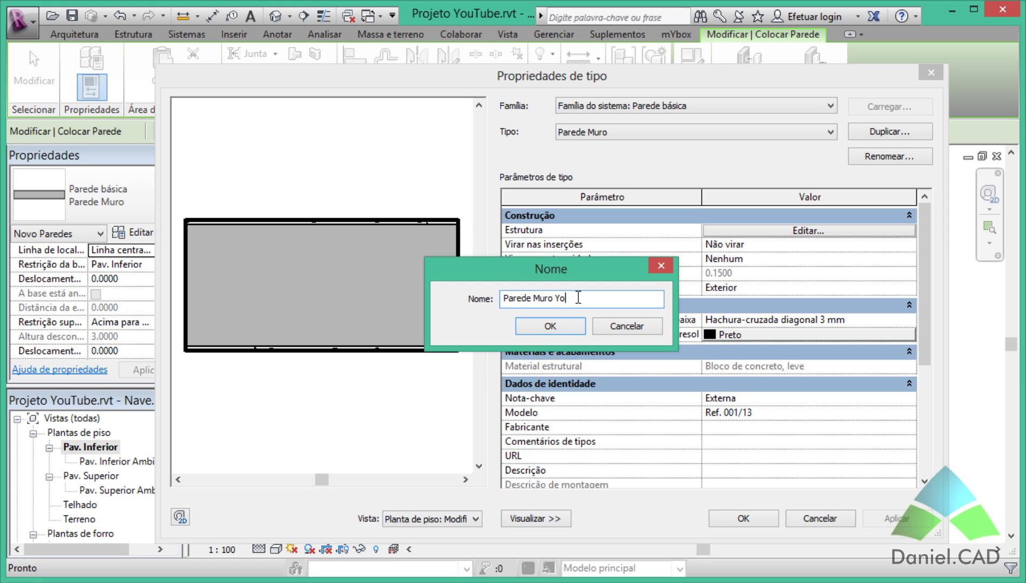
pyautogui.write('ube')
pyautogui.click(552, 327)
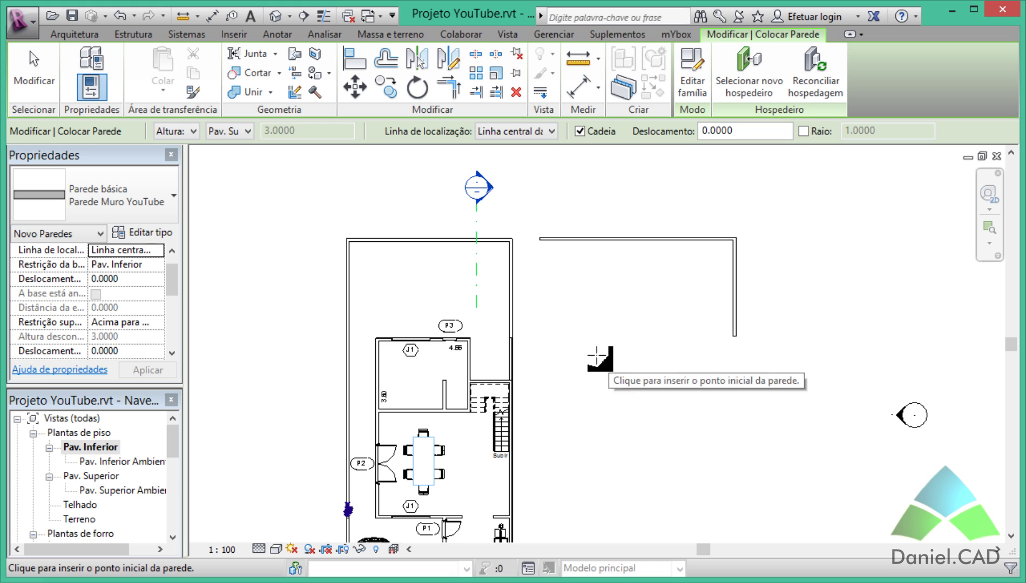
# Draw two connected Parede Muro YouTube walls inside the new corner, 5 m horizontally and 10 m vertically downward
pyautogui.click(550, 292)
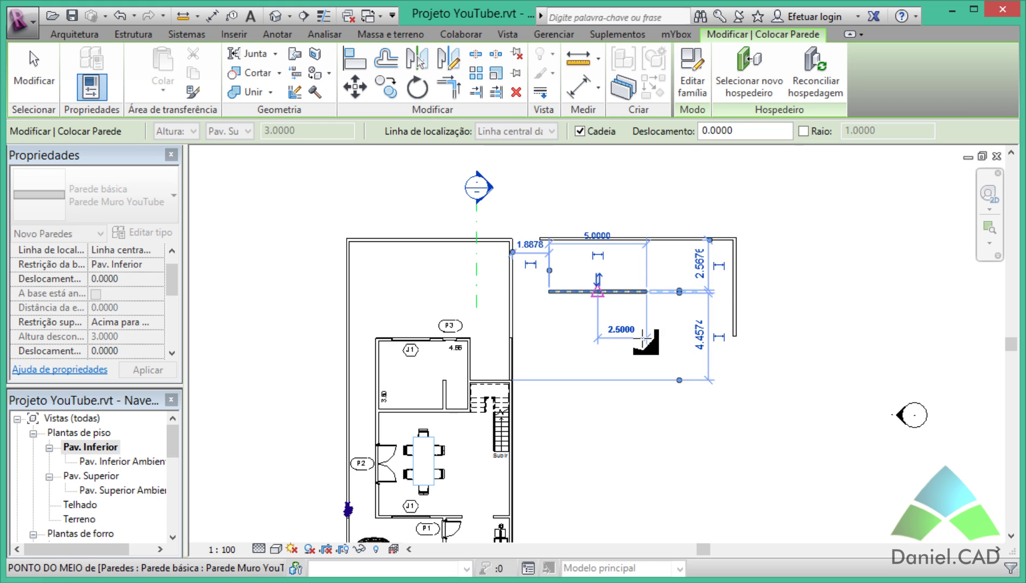
pyautogui.click(646, 294)
pyautogui.write('10')
pyautogui.press('Return')
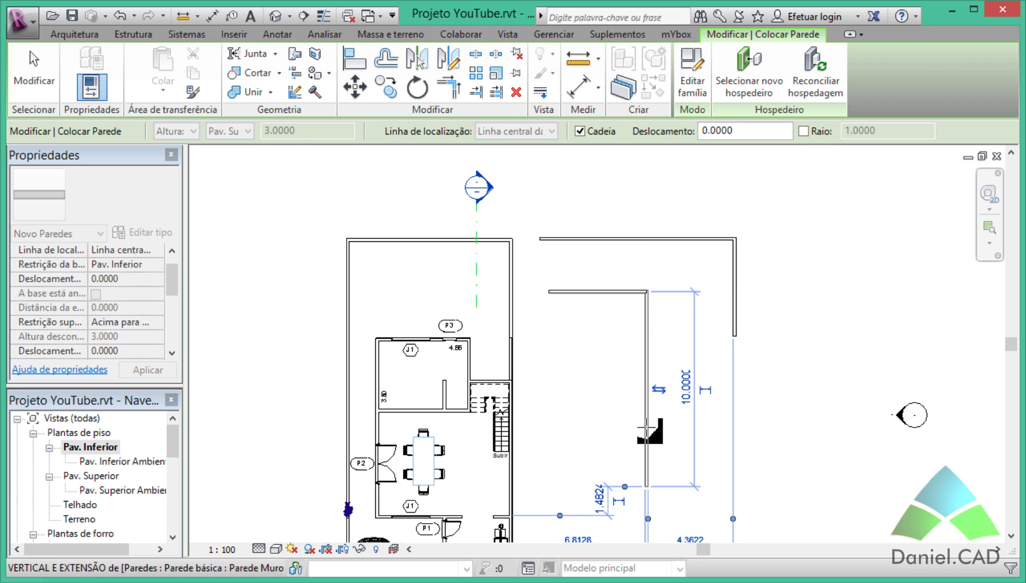
pyautogui.press('Escape')
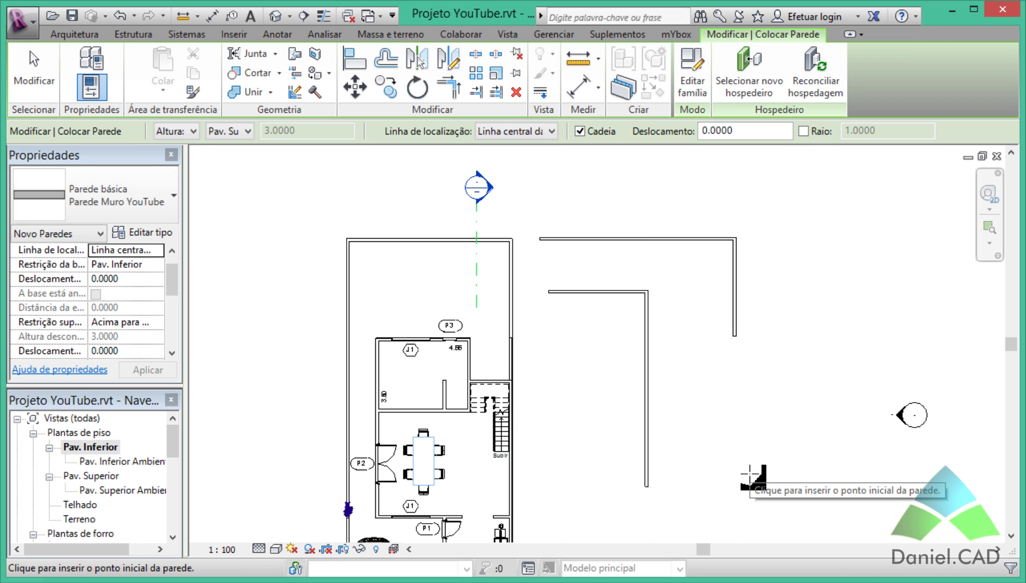
pyautogui.press('Escape')
# Open Tabela de parede, widen the Tipo column to fit the full type names, and check the Comprimento of both Muro types
pyautogui.moveTo(172, 441); pyautogui.dragTo(172, 511)
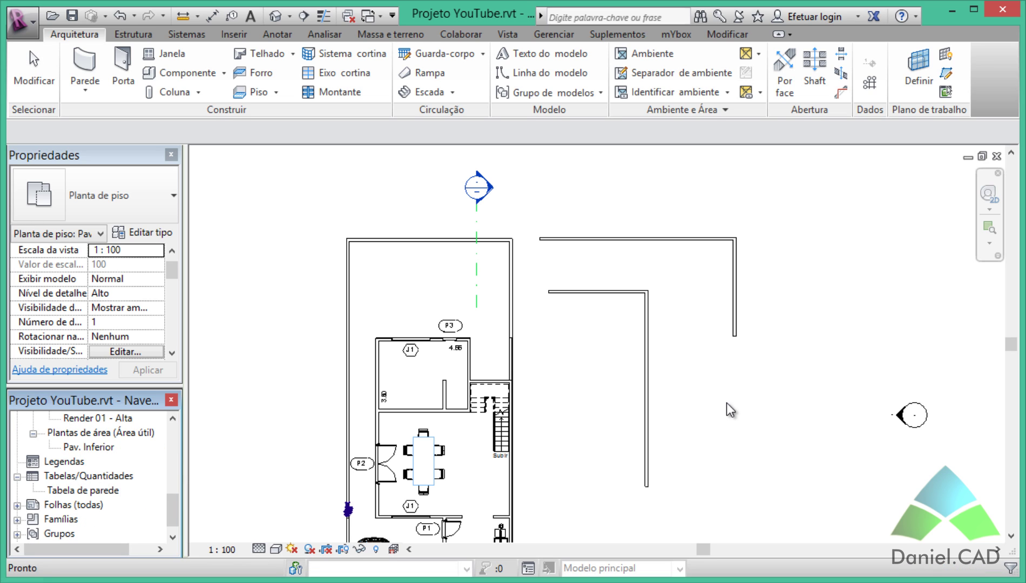
pyautogui.doubleClick(102, 490)
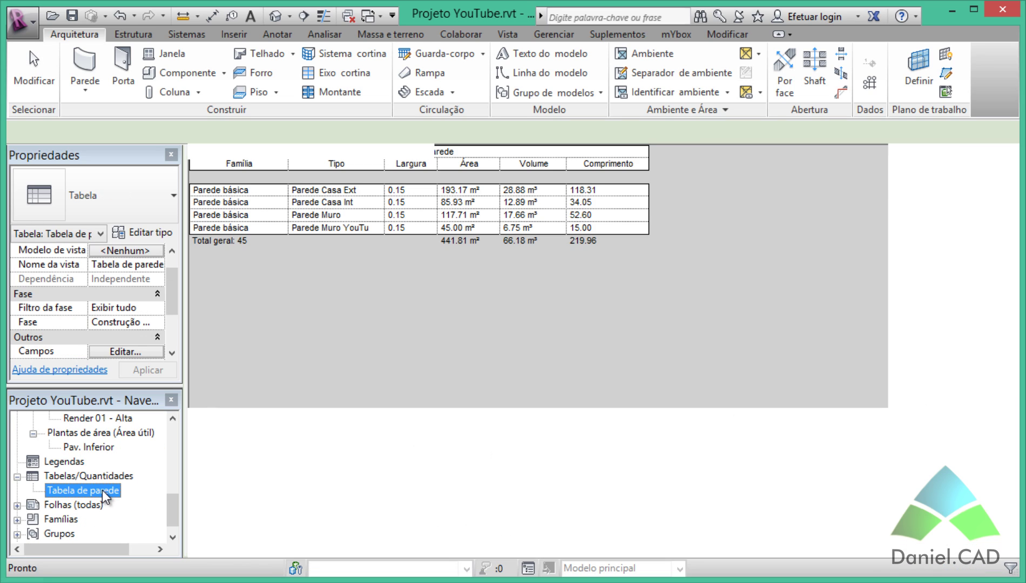
pyautogui.moveTo(387, 171); pyautogui.dragTo(413, 170)
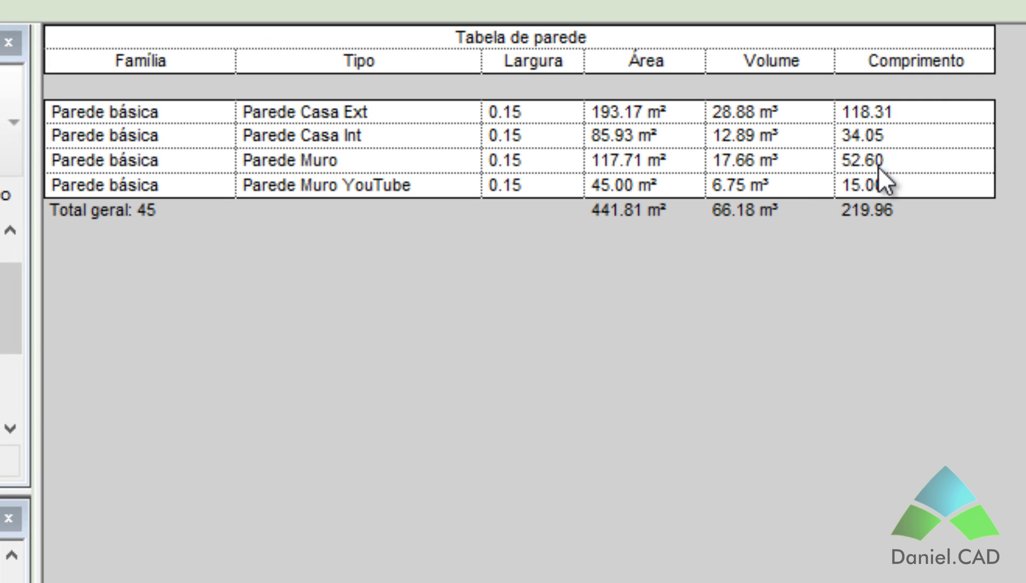
pyautogui.click(878, 166)
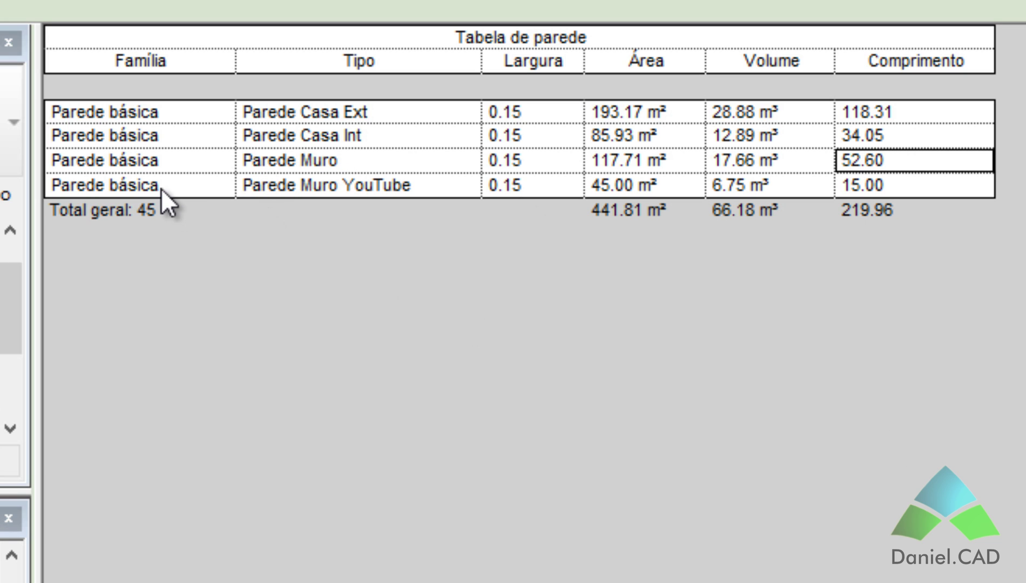
pyautogui.click(262, 189)
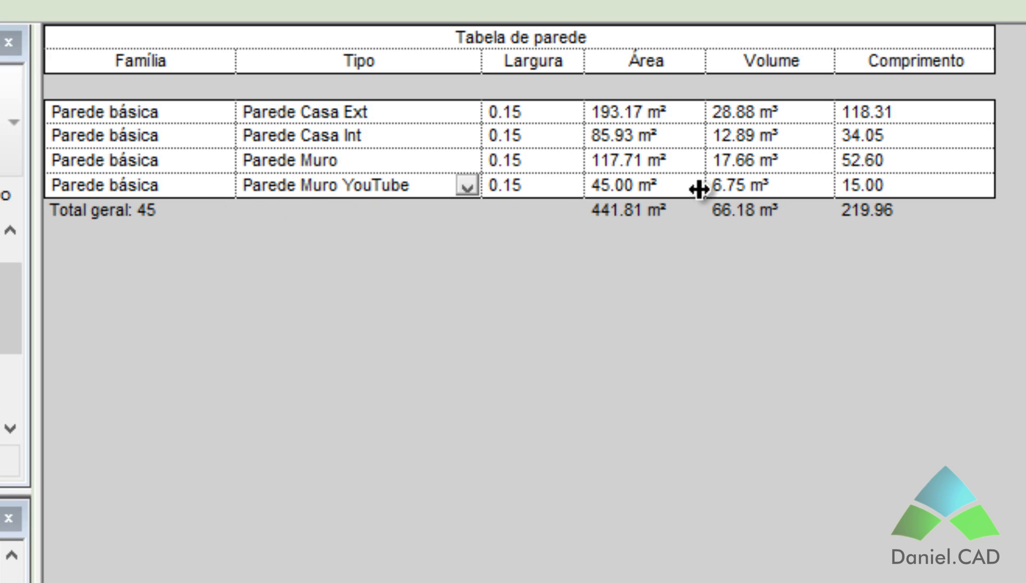
pyautogui.click(891, 188)
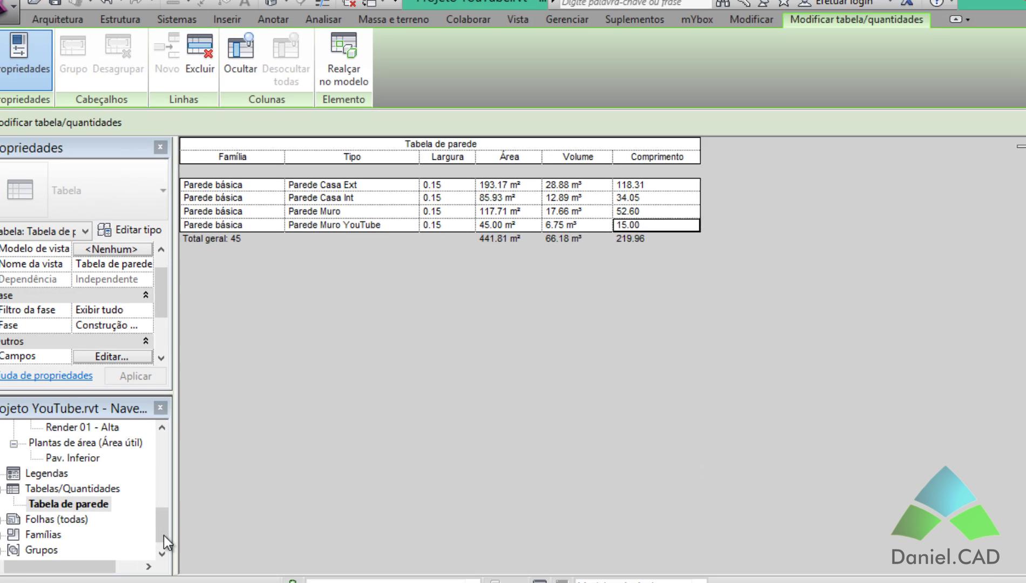
# Draw a vertical Parede Muro YouTube wall about 5 m long beside the house in the Pav. Superior floor plan
pyautogui.moveTo(169, 514); pyautogui.dragTo(169, 430)
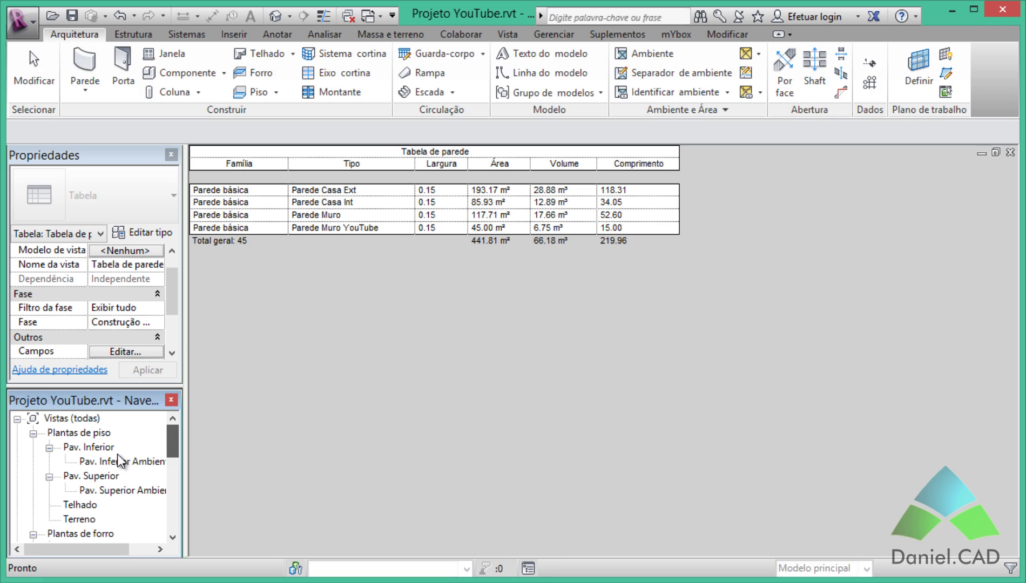
pyautogui.doubleClick(91, 476)
pyautogui.click(408, 424)
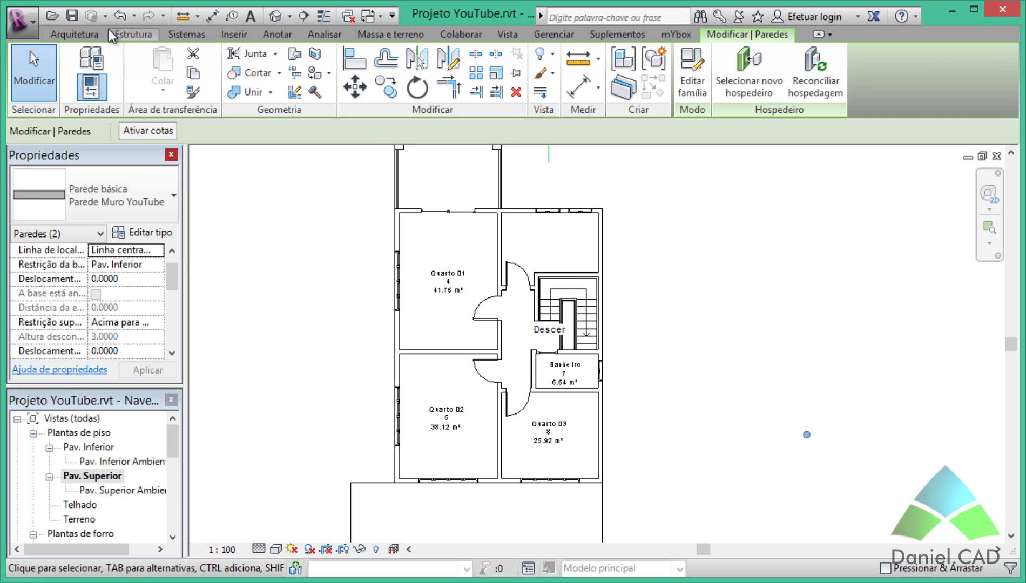
pyautogui.click(75, 34)
pyautogui.click(87, 77)
pyautogui.click(77, 70)
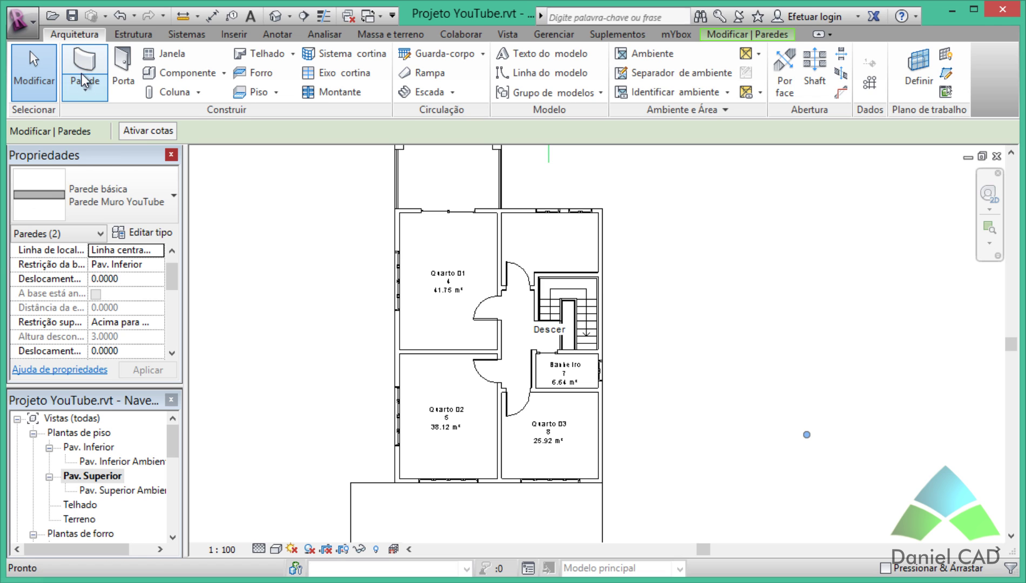
pyautogui.click(661, 208)
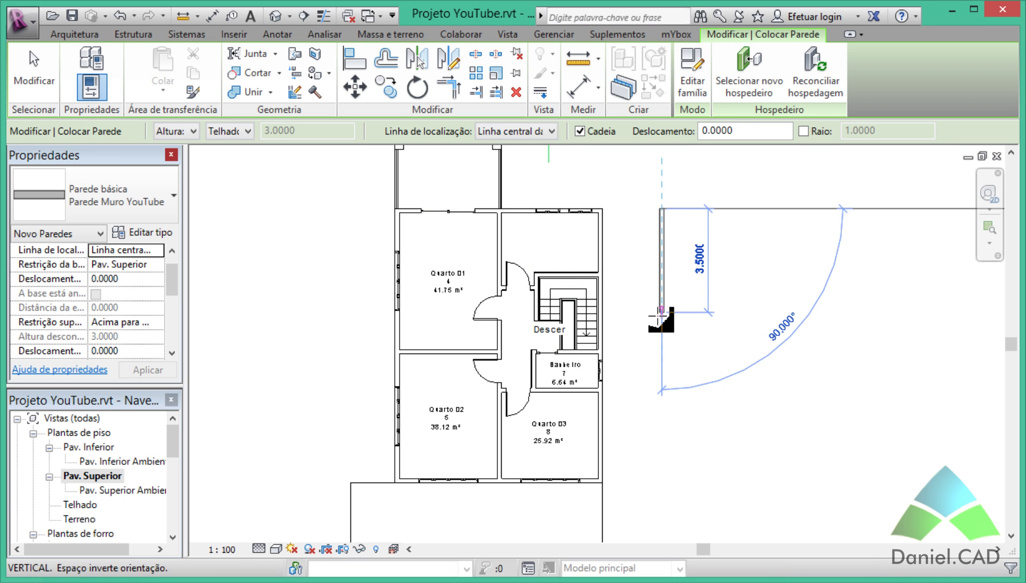
pyautogui.click(662, 357)
pyautogui.press('Escape')
pyautogui.press('Escape')
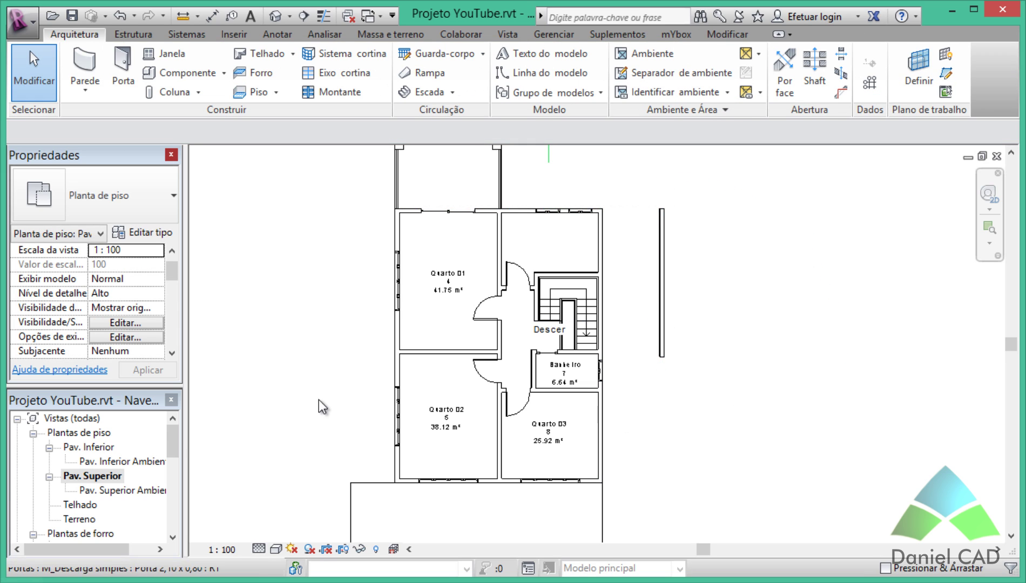
# Reopen Tabela de parede and check the Parede Muro YouTube quantities against the upper-floor wall
pyautogui.moveTo(176, 455); pyautogui.dragTo(174, 513)
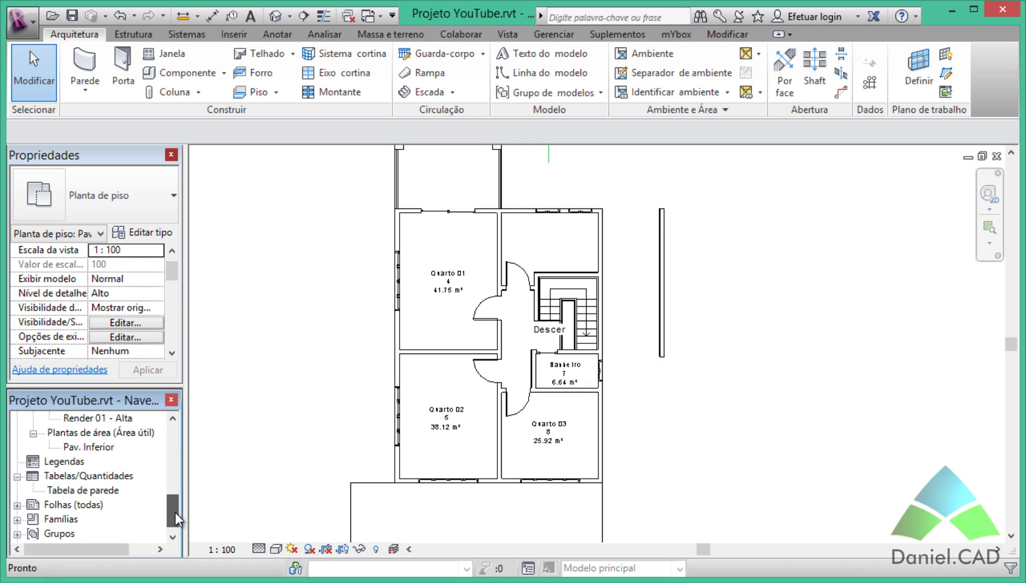
pyautogui.click(108, 492)
pyautogui.doubleClick(106, 492)
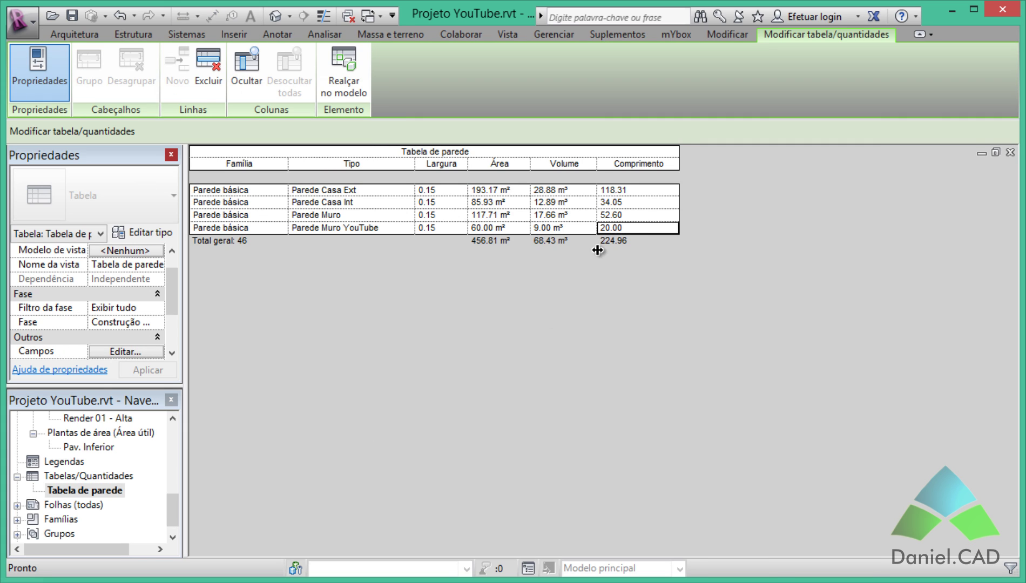